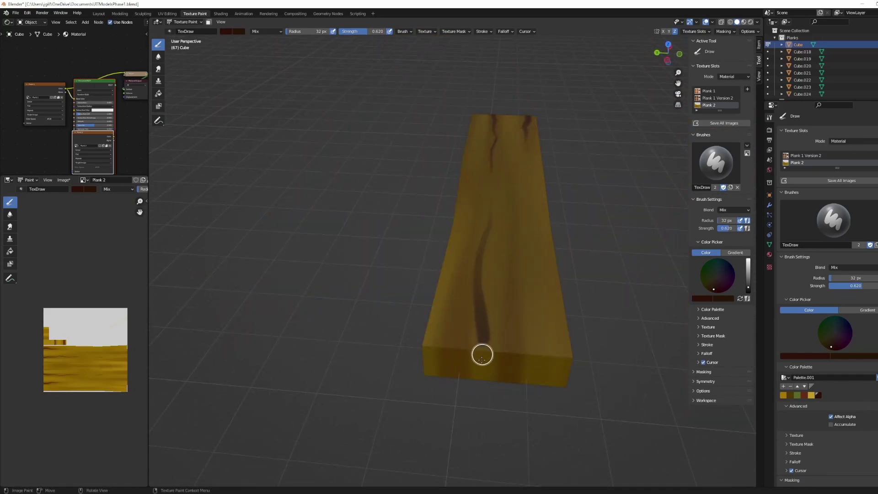
Paint dark brown wood-grain streaks along the plank's top face, resizing the brush between strokes.
middle_drag(349, 165, 404, 215)
middle_drag(404, 215, 474, 162)
ctrl+middle_drag(453, 429, 444, 273)
middle_drag(439, 408, 454, 291)
middle_drag(427, 339, 439, 388)
drag(459, 133, 450, 233)
key(f)
mouse_move(411, 219)
middle_down()
mouse_move(512, 213)
mouse_move(485, 229)
middle_up()
mouse_move(442, 221)
mouse_down()
mouse_move(457, 171)
mouse_move(495, 346)
mouse_up()
Set the brush radius to 28 px and strength to 0.485, and paint a long dark grain line on the top face.
key(f)
shift+middle_drag(475, 174, 430, 338)
scroll(433, 368, up, 3)
key(shift+f)
drag(437, 428, 456, 331)
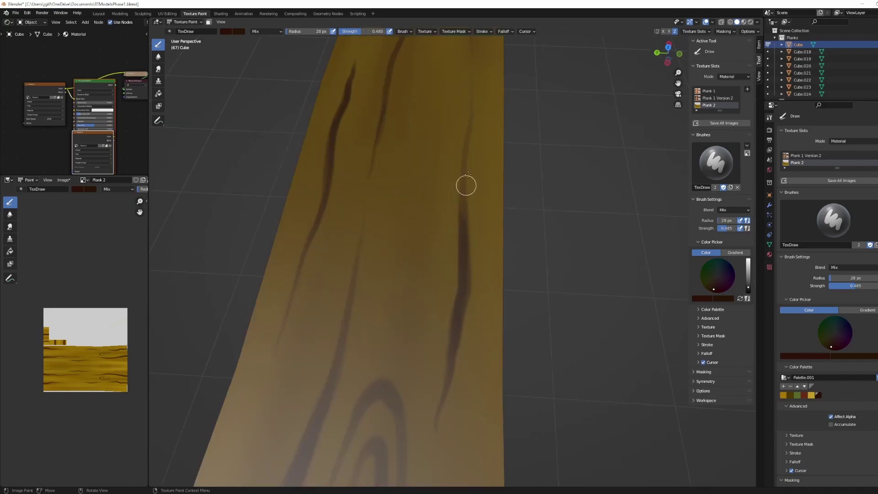
drag(466, 137, 463, 251)
Reduce the brush radius to 16 px and paint thinner dark grain lines along the plank's top face.
middle_drag(463, 251, 431, 173)
middle_drag(433, 245, 462, 206)
middle_drag(431, 146, 441, 158)
key(f)
drag(431, 151, 446, 276)
middle_drag(445, 276, 434, 178)
drag(428, 208, 431, 308)
Try to darken the middle grain line with another 16 px stroke, and undo that stroke.
middle_drag(430, 307, 334, 251)
scroll(334, 252, down, 6)
mouse_move(389, 206)
middle_down()
mouse_move(457, 196)
mouse_move(498, 174)
middle_up()
scroll(503, 155, up, 8)
drag(504, 176, 471, 306)
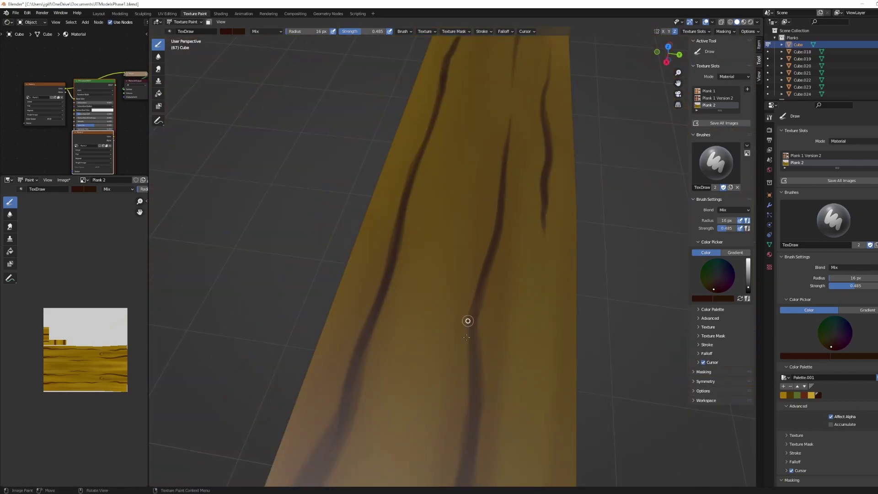
key(ctrl+z)
Use the Soften brush to blend the dark grain lines on the plank's top face.
scroll(498, 148, down, 1)
click(158, 57)
middle_drag(479, 278, 526, 256)
mouse_move(446, 298)
middle_down()
mouse_move(347, 247)
mouse_move(439, 293)
middle_up()
Paint a zigzag crack between two grain lines on the top face with a 33 px Draw brush.
click(158, 44)
scroll(320, 206, up, 4)
mouse_move(341, 199)
mouse_down()
mouse_move(417, 223)
mouse_move(442, 242)
mouse_up()
middle_drag(480, 243, 393, 215)
drag(466, 192, 429, 232)
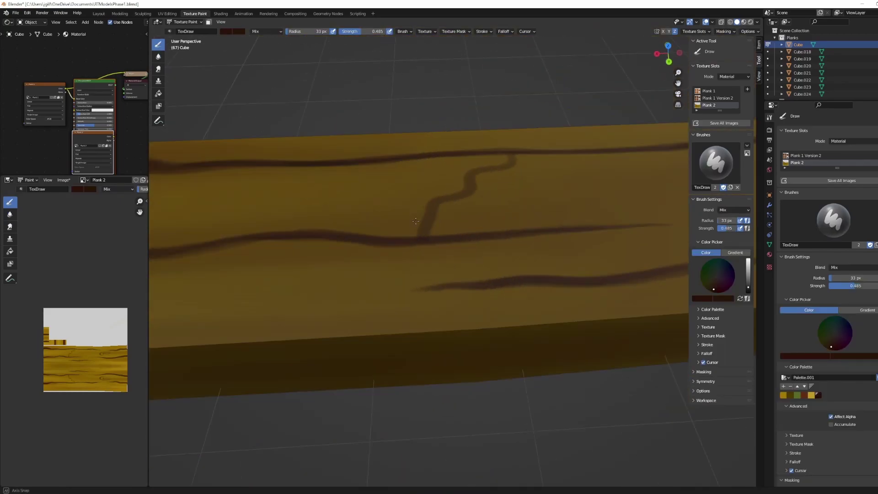
Retrace the zigzag crack between the two grain lines with the 33 px brush to darken it.
middle_drag(430, 231, 494, 212)
middle_drag(468, 251, 548, 228)
scroll(457, 256, up, 3)
mouse_move(418, 316)
mouse_down()
mouse_move(468, 261)
mouse_move(504, 145)
mouse_up()
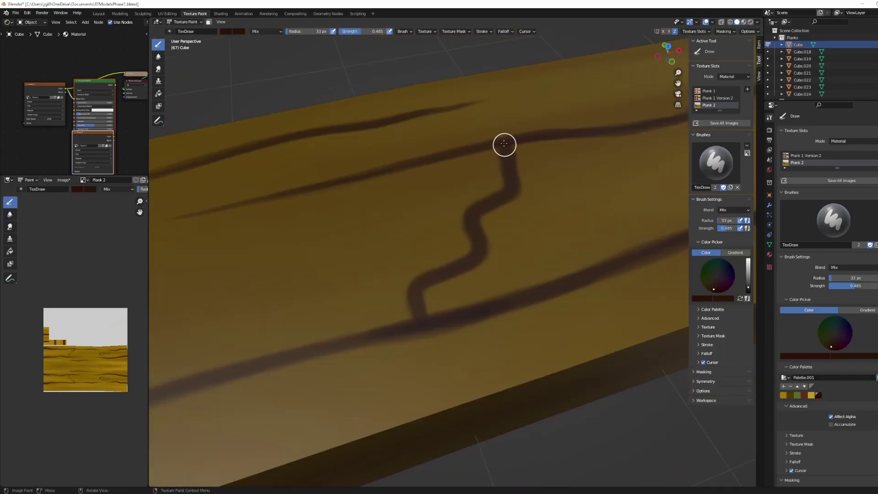
Soften the paint around the zigzag crack on the plank's top face.
scroll(508, 151, down, 4)
middle_drag(622, 193, 528, 173)
scroll(503, 174, up, 2)
click(158, 57)
middle_drag(443, 254, 461, 249)
middle_drag(506, 269, 529, 272)
middle_drag(448, 381, 523, 271)
middle_drag(405, 322, 507, 275)
Shade the area along the zigzag crack with the dark brown Draw brush and save the file.
click(158, 45)
mouse_move(508, 201)
mouse_down()
mouse_move(488, 235)
mouse_move(473, 214)
mouse_up()
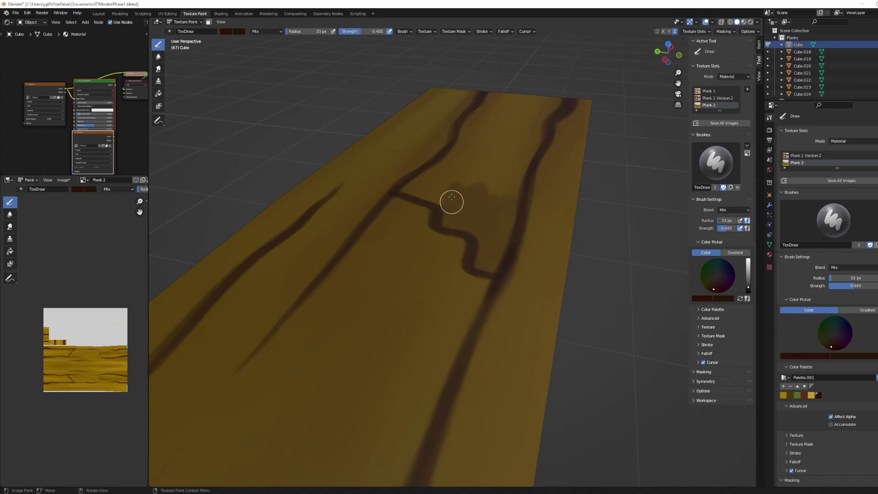
middle_drag(442, 201, 429, 243)
key(shift+f)
key(ctrl+s)
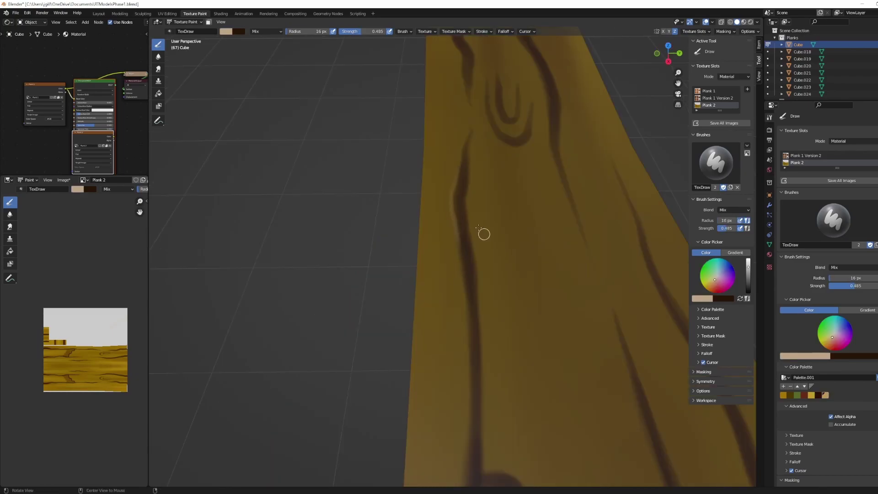
Adjust the brush's stroke settings and paint a light tan highlight beside a dark grain line with a 16 px brush.
scroll(478, 228, down, 4)
mouse_move(524, 169)
middle_down()
mouse_move(485, 179)
mouse_move(517, 156)
middle_up()
scroll(516, 156, up, 3)
click(483, 31)
click(477, 123)
middle_drag(401, 171, 432, 161)
middle_drag(458, 292, 468, 213)
mouse_move(455, 225)
mouse_down()
mouse_move(421, 328)
mouse_move(422, 392)
mouse_up()
Paint further light tan highlights along the edges of the other dark grain lines on the top face.
mouse_move(540, 274)
middle_down()
mouse_move(467, 253)
mouse_move(548, 257)
middle_up()
scroll(467, 253, down, 5)
scroll(507, 293, up, 5)
mouse_move(503, 292)
middle_down()
mouse_move(497, 255)
mouse_move(494, 307)
mouse_move(460, 320)
mouse_move(392, 394)
mouse_move(449, 256)
middle_up()
drag(444, 315, 441, 416)
mouse_move(441, 416)
middle_down()
mouse_move(423, 370)
mouse_move(472, 98)
middle_up()
drag(464, 183, 468, 288)
middle_drag(468, 288, 546, 96)
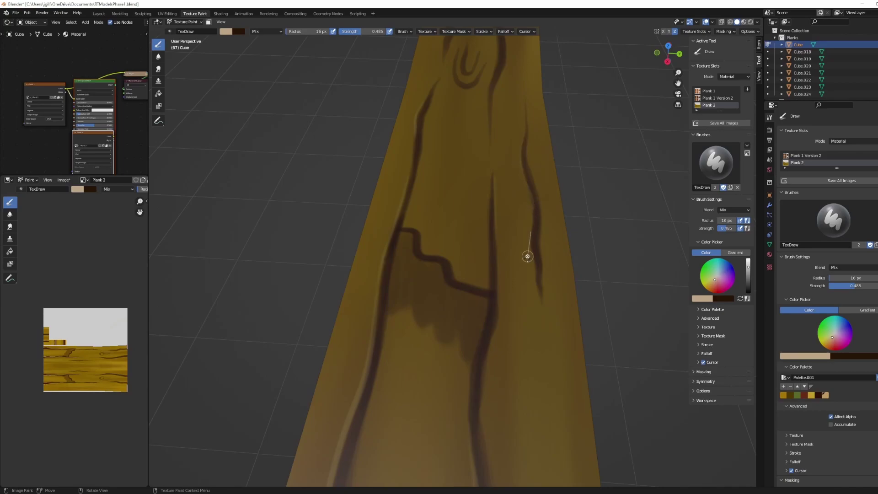
Highlight the grain line near the plank's end in light tan, continuing it down the end face.
middle_drag(527, 254, 489, 145)
middle_drag(470, 267, 460, 147)
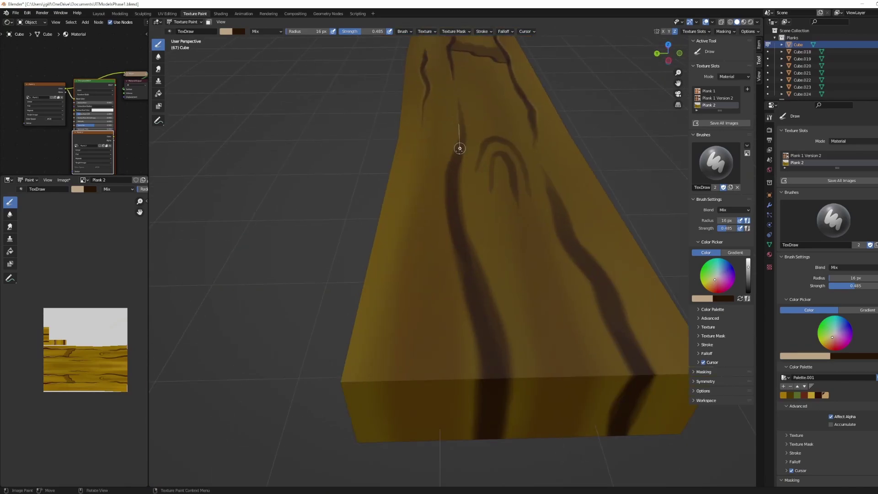
middle_drag(477, 392, 437, 221)
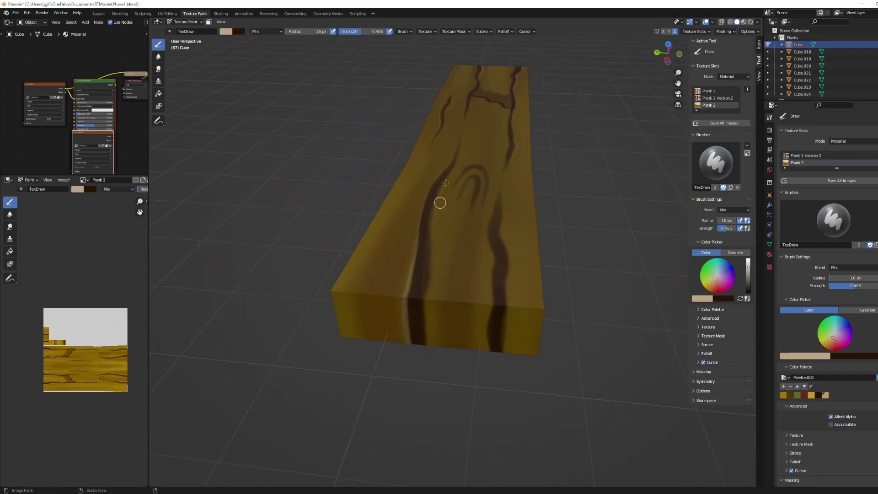
drag(427, 296, 425, 343)
mouse_move(425, 343)
middle_down()
mouse_move(409, 280)
mouse_move(454, 133)
middle_up()
Pick the dark brown palette colour and paint a thin curved grain line beside the plank's long edge.
click(818, 395)
mouse_move(453, 134)
mouse_down()
mouse_move(442, 231)
mouse_move(473, 315)
mouse_up()
middle_drag(473, 315, 445, 190)
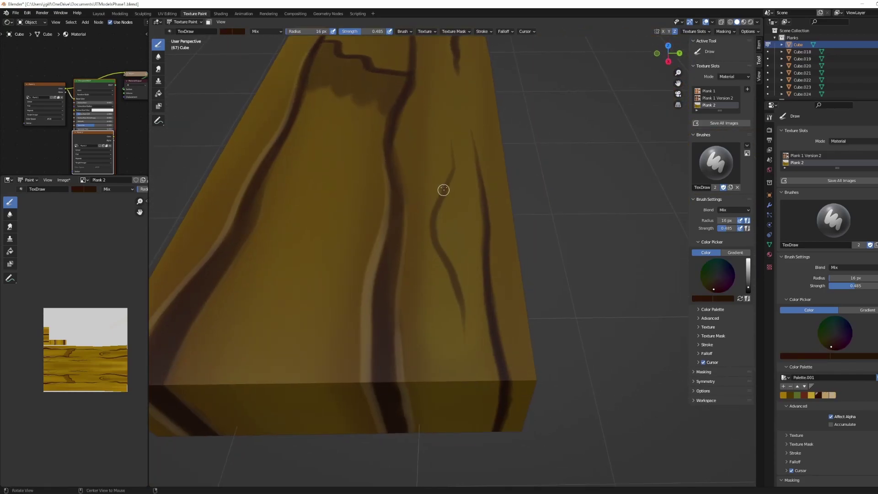
drag(453, 123, 446, 174)
scroll(456, 149, down, 2)
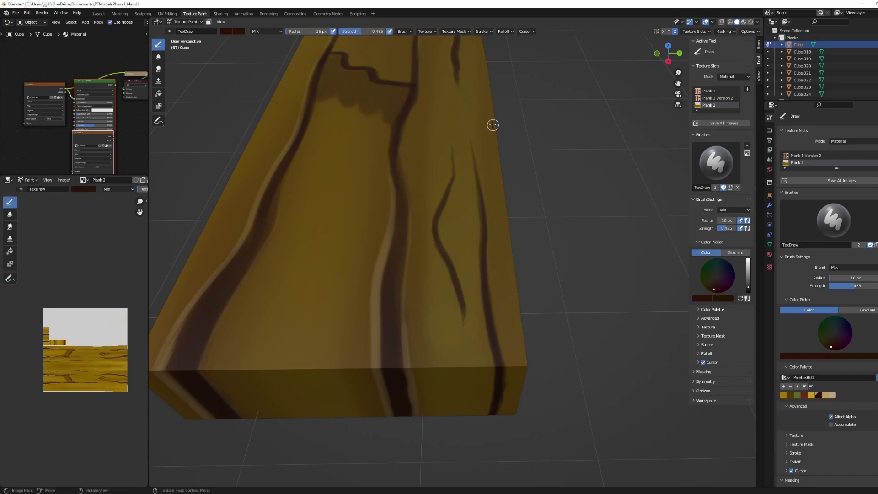
Reduce the brush radius to 13 px and paint a small wood knot inside the curved grain line.
scroll(489, 127, up, 2)
middle_drag(489, 127, 475, 183)
key(f)
drag(457, 242, 498, 257)
drag(497, 210, 479, 196)
Undo the last brush stroke and save the file.
scroll(457, 245, down, 5)
middle_drag(456, 246, 298, 236)
middle_drag(552, 207, 261, 221)
key(ctrl+z)
middle_drag(323, 212, 194, 269)
middle_drag(620, 263, 188, 257)
key(ctrl+s)
Paint a thin dark grain line low on the plank's long side face near its end, and save the file.
middle_drag(623, 257, 471, 251)
drag(652, 273, 612, 274)
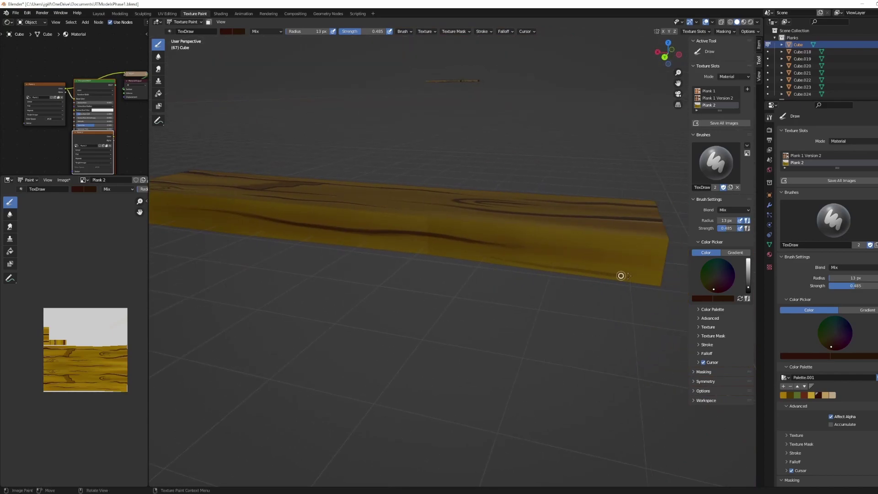
mouse_move(546, 262)
middle_down()
mouse_move(448, 252)
mouse_move(465, 257)
middle_up()
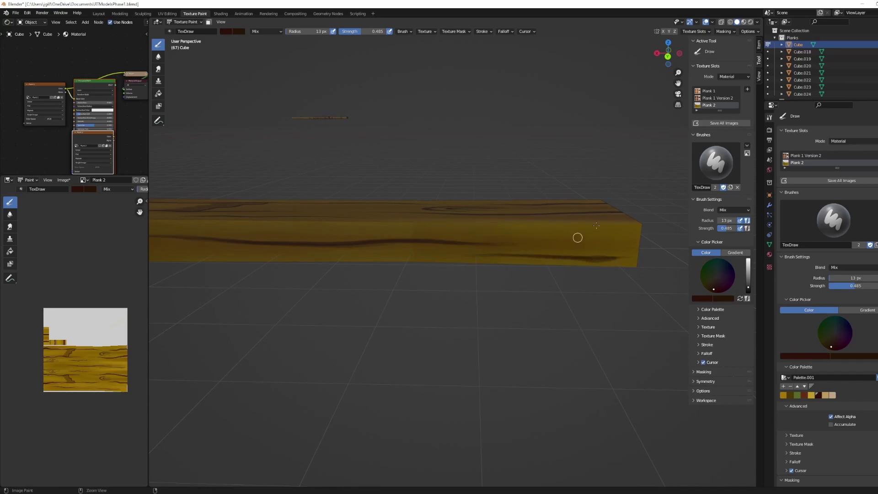
key(ctrl+s)
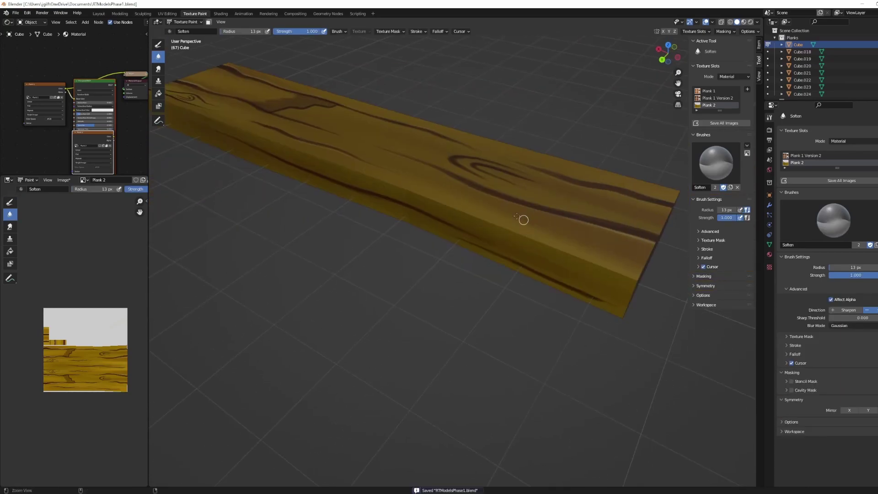
Paint a light tan highlight along the side face's grain line with an 11 px brush at 0.325 strength.
scroll(523, 219, down, 5)
middle_drag(523, 219, 439, 219)
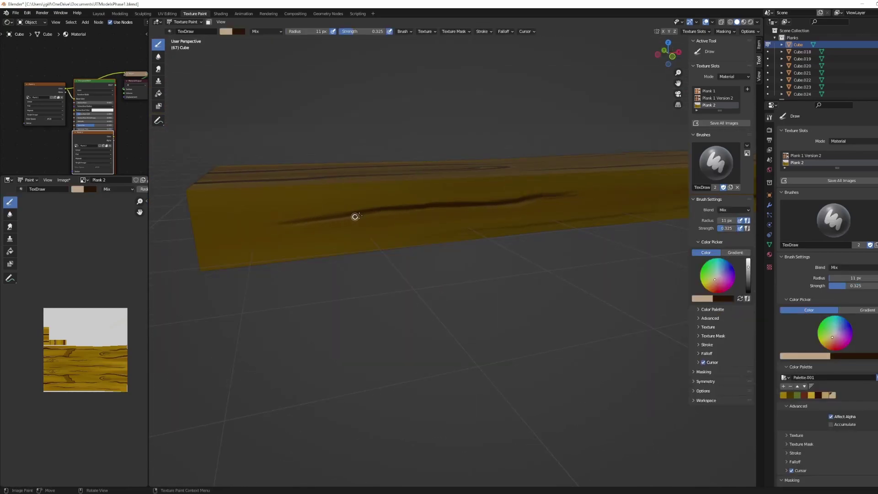
mouse_move(466, 209)
middle_down()
mouse_move(439, 242)
mouse_move(352, 259)
middle_up()
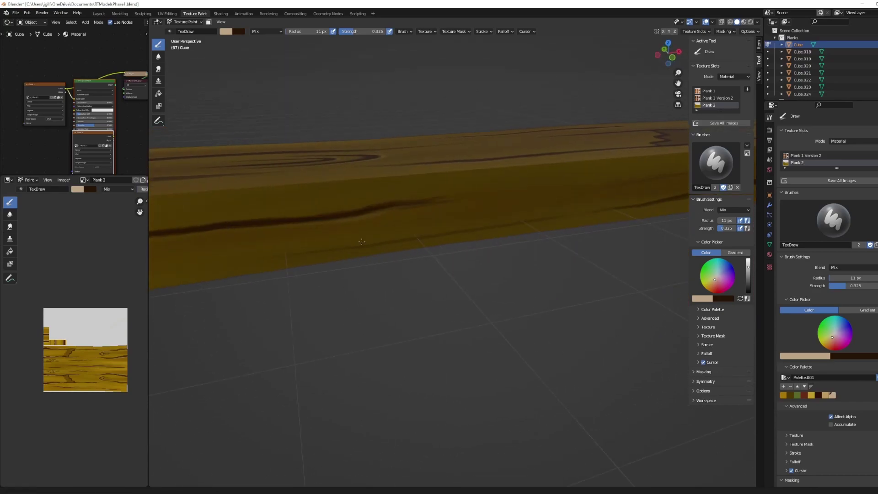
Soften the highlighted grain line on the plank's long side face.
scroll(353, 259, up, 2)
click(159, 56)
scroll(375, 147, down, 5)
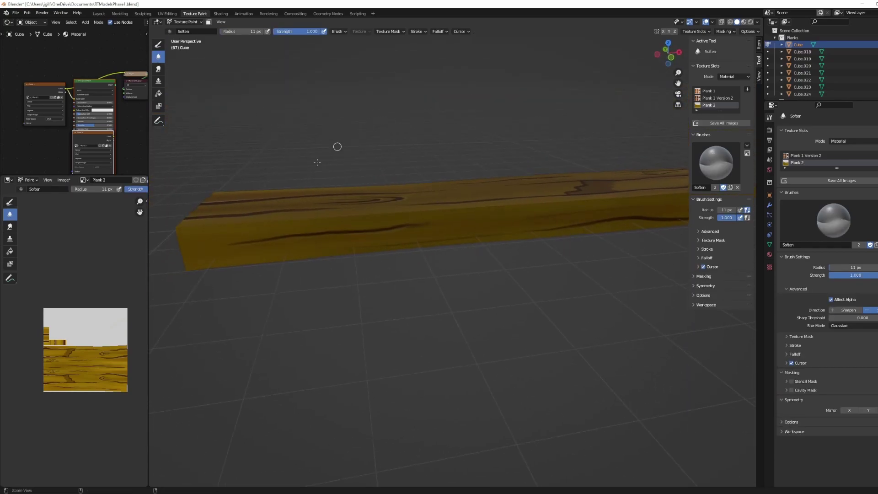
scroll(402, 151, up, 5)
key(shift+space)
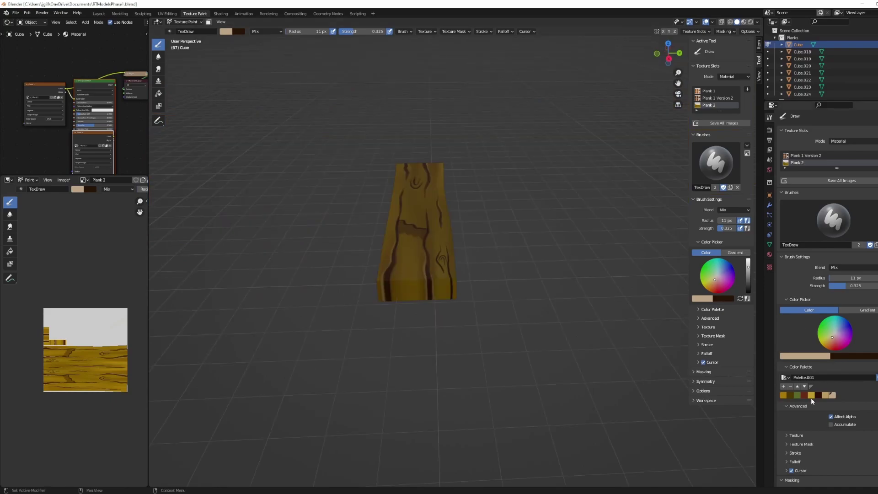
Pick the dark brown palette colour and paint thin grain lines down the plank's end face with an 11 px brush.
click(820, 395)
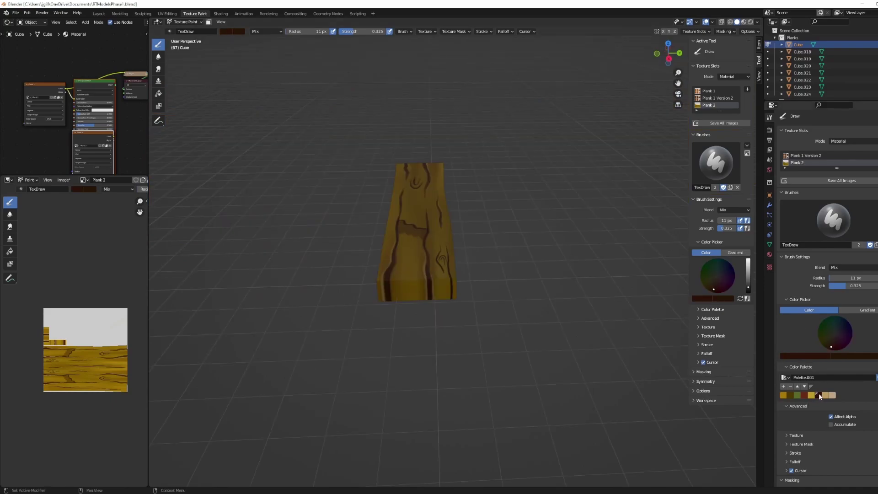
shift+middle_drag(404, 353, 465, 292)
scroll(476, 256, up, 4)
middle_drag(485, 234, 467, 238)
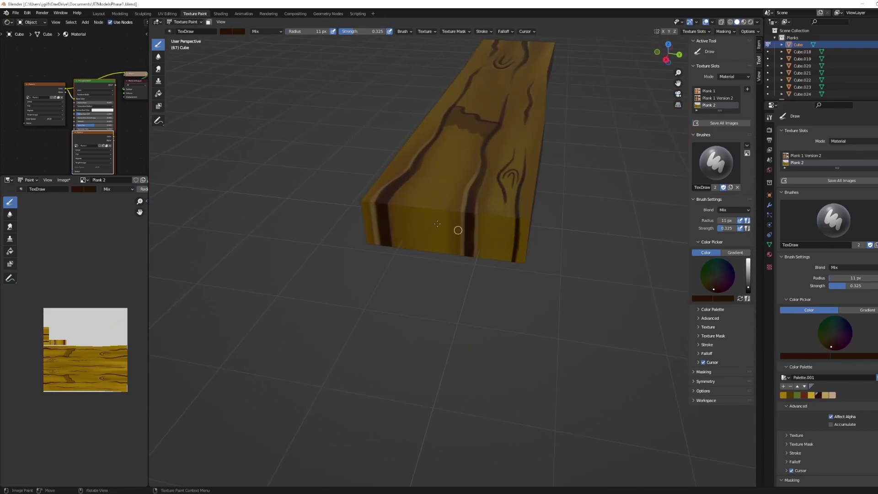
middle_drag(429, 165, 446, 140)
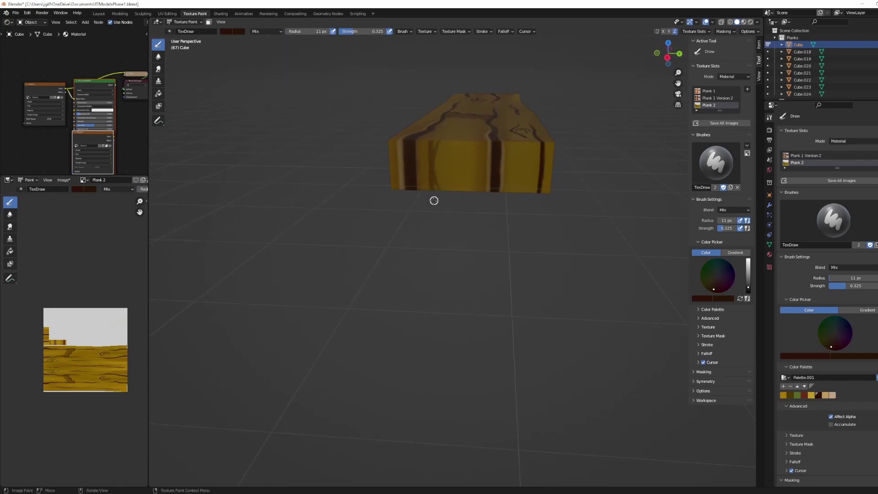
scroll(450, 172, up, 5)
drag(454, 203, 454, 266)
Extend the dark end-face grain lines onto the top face with an 18 px brush.
mouse_move(515, 155)
middle_down()
mouse_move(462, 172)
mouse_move(510, 167)
middle_up()
drag(416, 223, 418, 244)
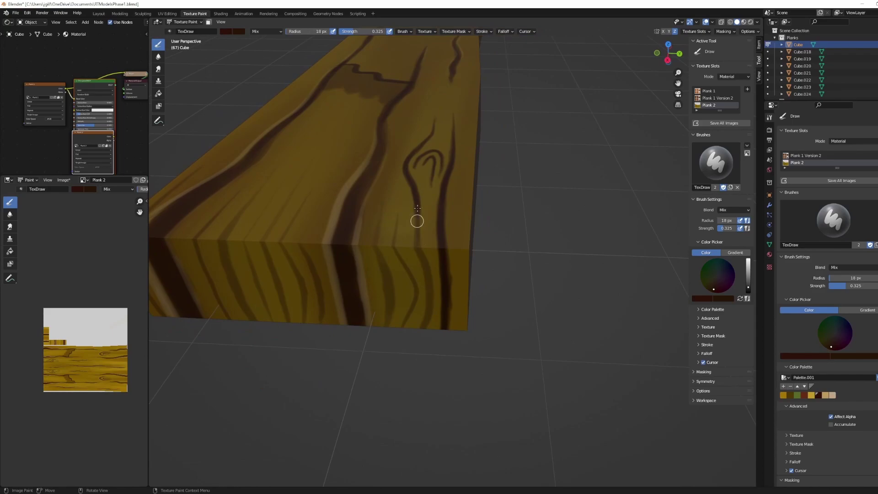
scroll(418, 218, down, 3)
scroll(433, 176, up, 4)
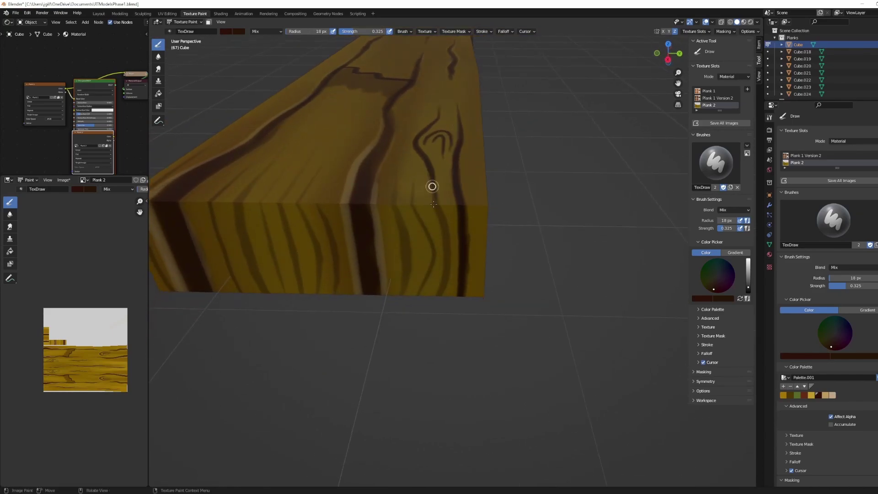
scroll(479, 150, down, 3)
Paint light tan highlights beside the end-face grain lines with a 15 px brush, and save the file.
mouse_move(526, 158)
alt+mouse_down()
mouse_move(471, 171)
mouse_move(530, 164)
alt+mouse_up()
click(832, 395)
key(f)
drag(382, 215, 387, 243)
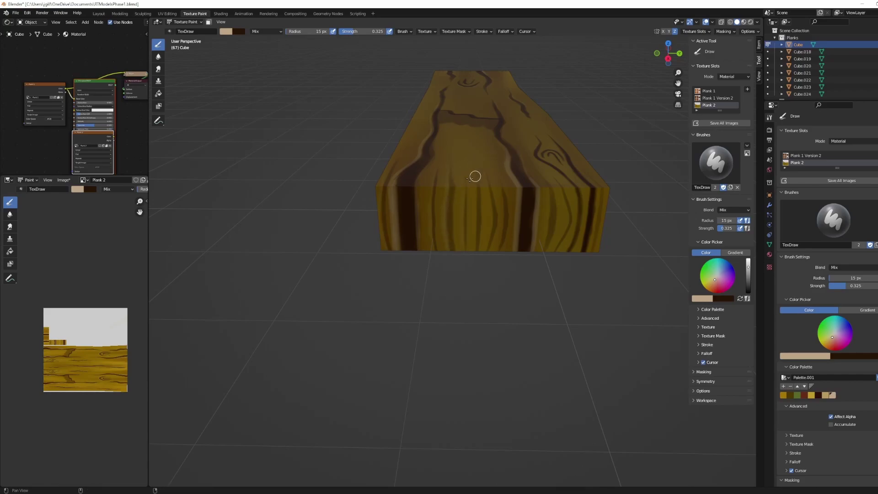
alt+drag(446, 170, 567, 206)
scroll(439, 220, down, 4)
key(ctrl+s)
Pick the dark brown palette colour and add fine grain details along the top face with an 11 px brush.
click(818, 395)
scroll(427, 294, up, 3)
key(f)
mouse_move(436, 279)
alt+mouse_down()
mouse_move(464, 256)
mouse_move(439, 268)
alt+mouse_up()
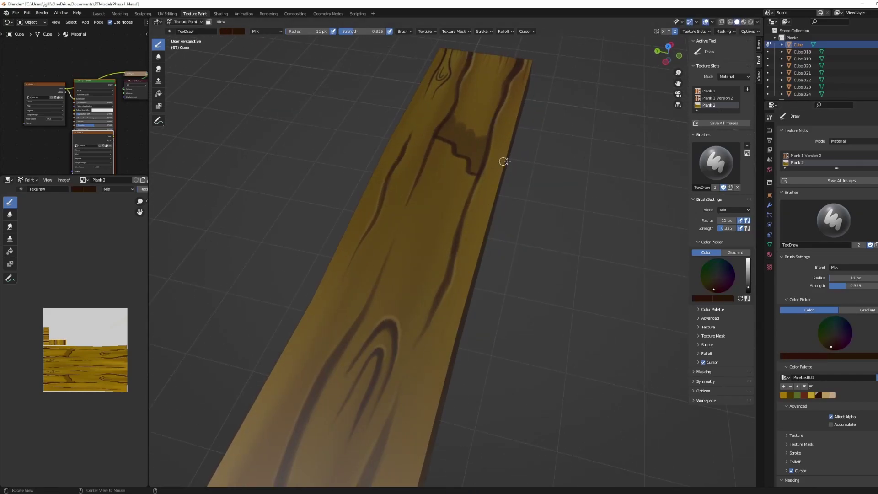
middle_drag(507, 160, 462, 223)
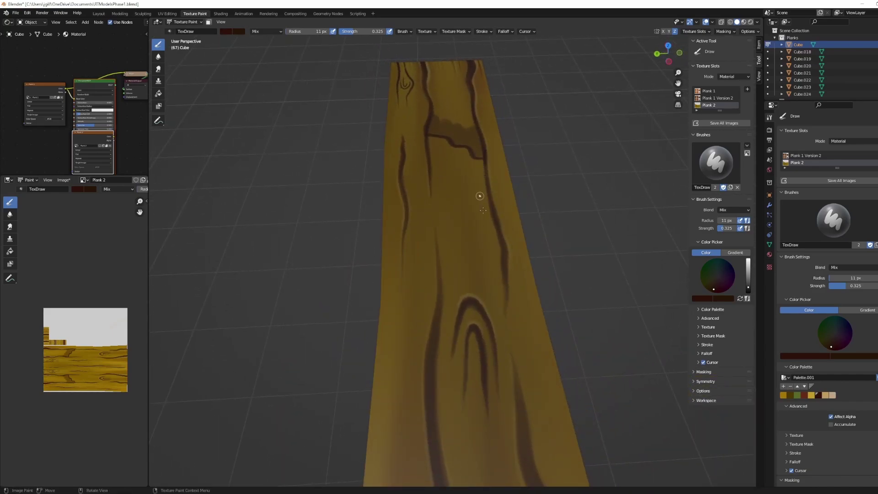
mouse_move(473, 162)
middle_down()
mouse_move(481, 208)
mouse_move(547, 136)
middle_up()
middle_drag(458, 213, 385, 100)
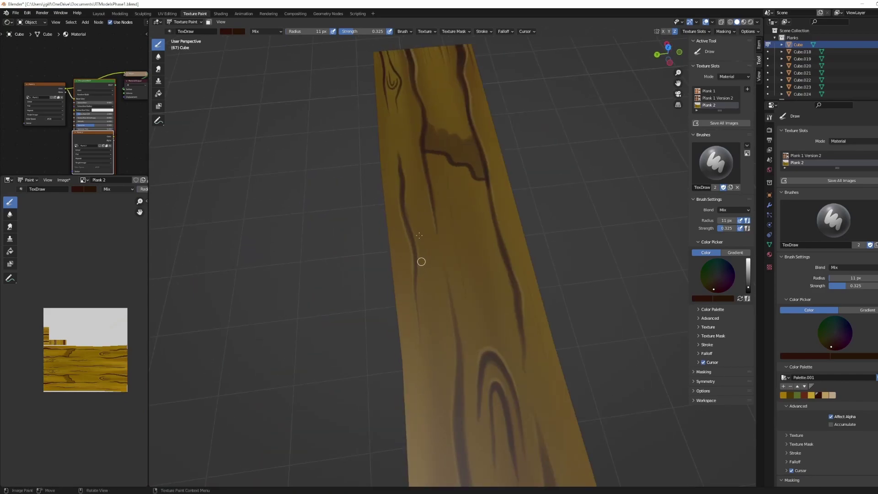
scroll(426, 235, down, 3)
shift+middle_drag(450, 373, 420, 178)
scroll(428, 238, up, 1)
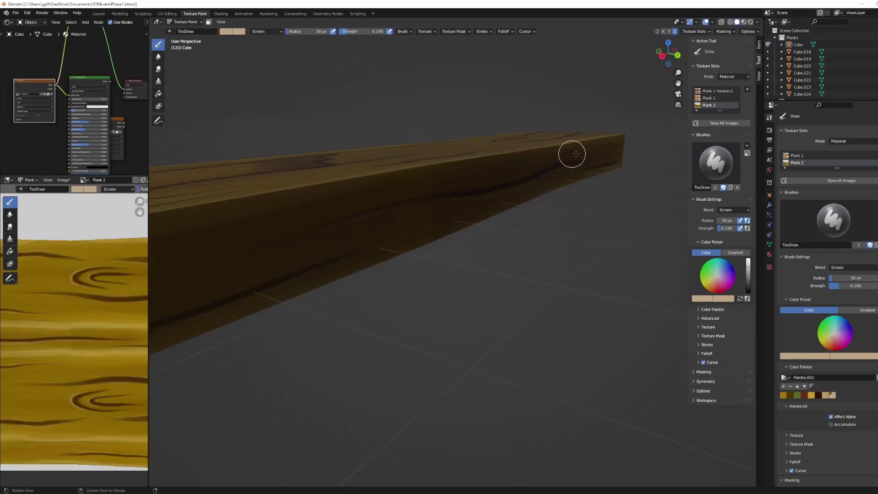
Save the file with the painted plank.
mouse_move(570, 151)
middle_down()
mouse_move(480, 209)
mouse_move(491, 214)
mouse_move(466, 215)
mouse_move(502, 220)
mouse_move(493, 249)
mouse_move(545, 254)
middle_up()
key(ctrl+s)
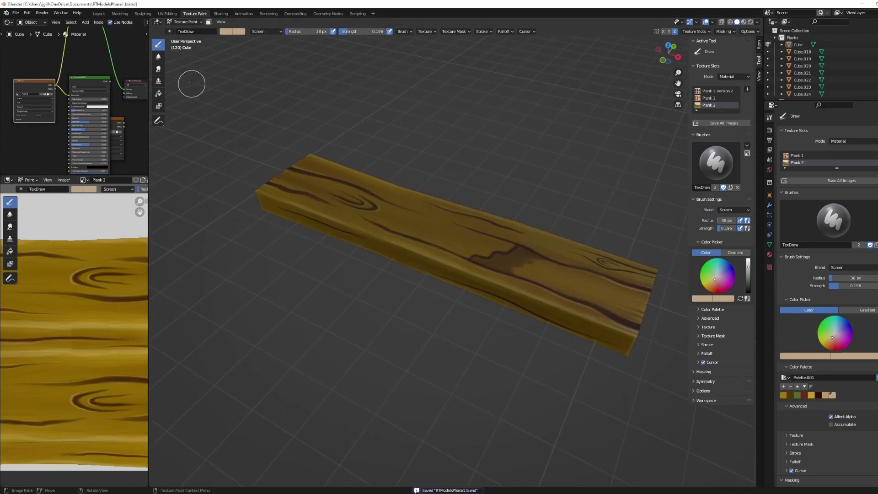
mouse_move(302, 94)
middle_down()
mouse_move(265, 93)
mouse_move(294, 89)
middle_up()
key(Tab)
right_click(403, 190)
key(Tab)
Switch the plank to Object Mode, apply Shade Smooth to it and save the file.
key(ctrl+Tab)
click(381, 160)
click(361, 177)
right_click(388, 158)
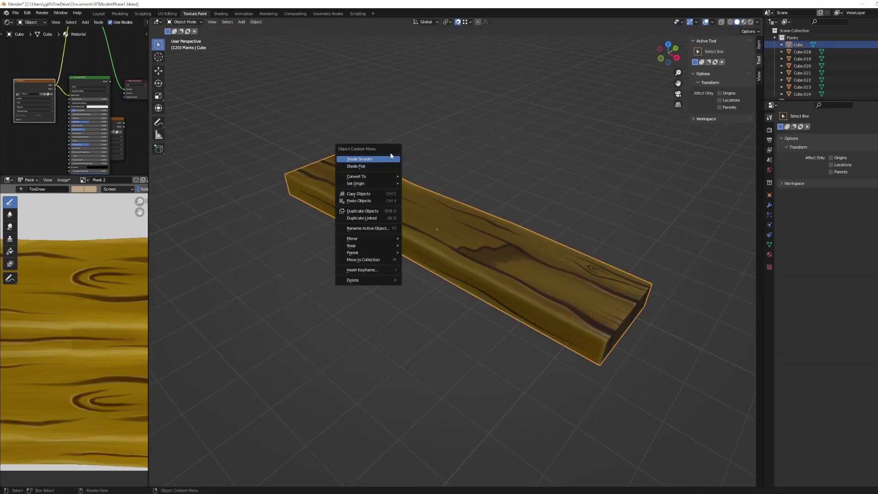
click(388, 159)
mouse_move(305, 375)
middle_down()
mouse_move(377, 394)
mouse_move(412, 392)
mouse_move(330, 390)
middle_up()
key(ctrl+s)
Switch the viewport to Rendered shading and inspect the painted plank up close.
key(z)
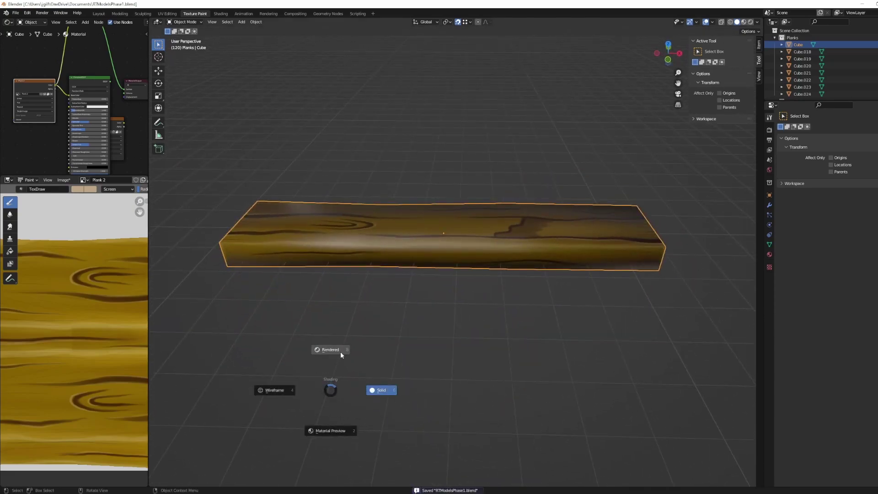
click(341, 351)
mouse_move(371, 343)
middle_down()
mouse_move(304, 345)
mouse_move(329, 343)
mouse_move(303, 362)
mouse_move(208, 331)
mouse_move(243, 338)
mouse_move(238, 351)
mouse_move(315, 341)
middle_up()
scroll(250, 354, up, 6)
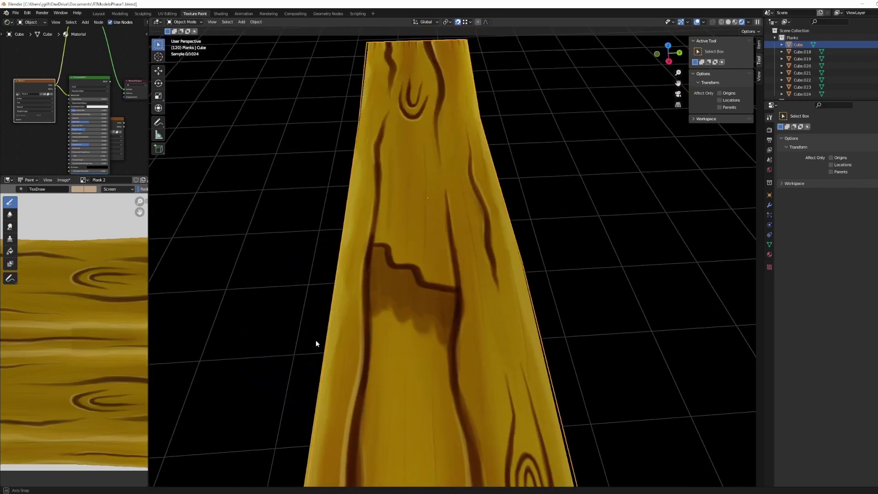
Add a Bump node to the plank's material in the Shading workspace and place it below the Plank 2 texture node.
key(Return)
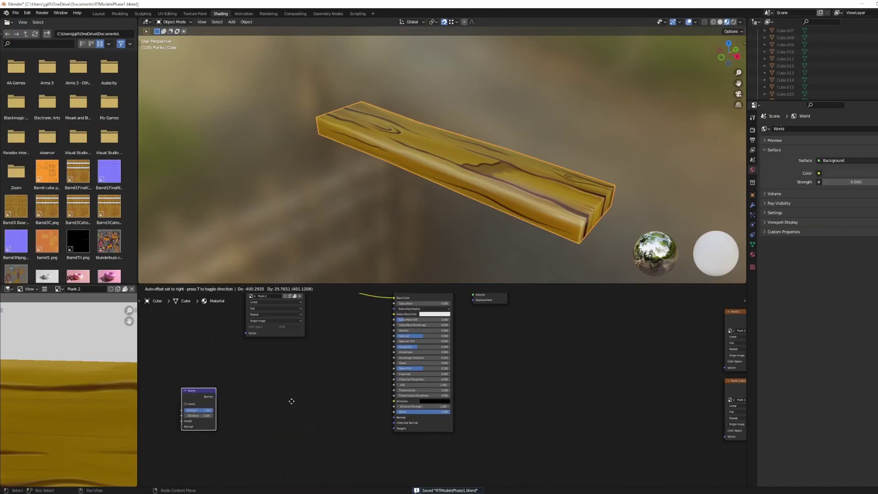
right_click(381, 392)
key(shift+a)
click(382, 392)
text(bump)
key(Return)
click(277, 381)
key(shift+a)
key(n)
key(o)
right_click(310, 371)
key(shift+a)
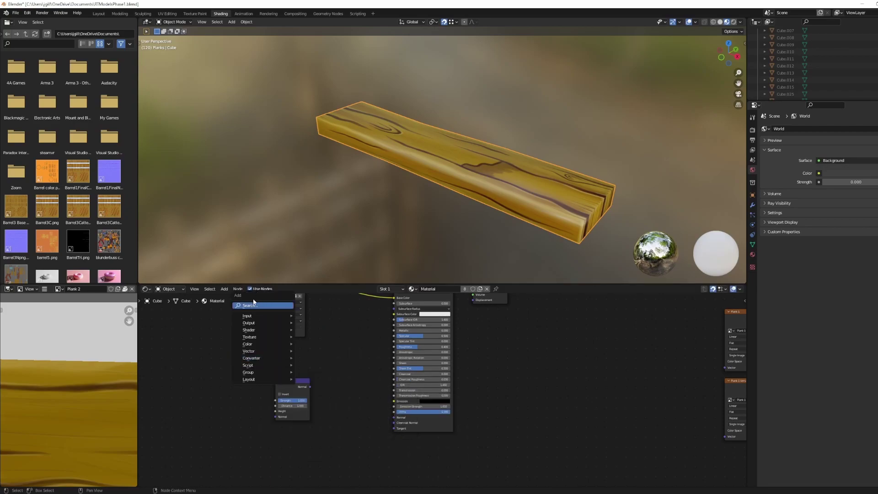
click(261, 304)
text(nor)
key(Return)
right_click(259, 303)
key(shift+a)
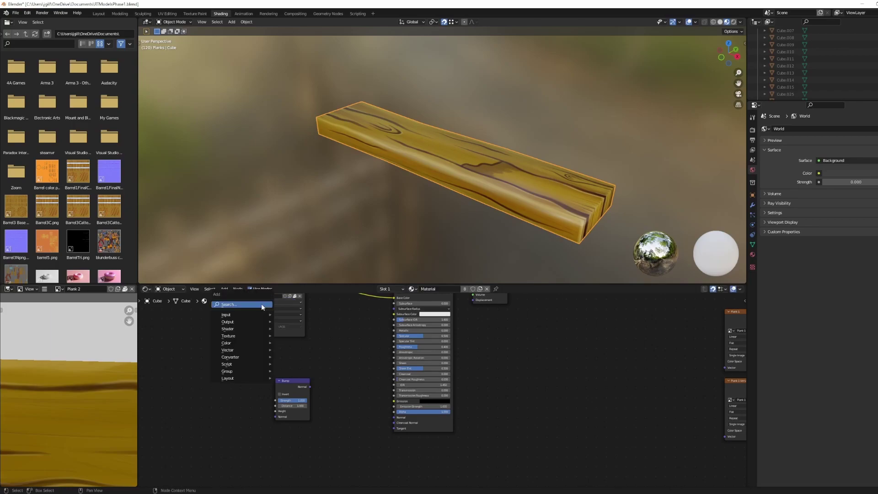
Add a Normal Map node to the material and line it up beside the Bump node.
click(263, 304)
text(normal)
click(291, 324)
click(219, 390)
drag(293, 393, 323, 398)
drag(214, 371, 200, 395)
Add a ColorRamp node to the material and place it beside the Normal Map node.
click(258, 383)
key(shift+a)
text(color ramp)
key(Return)
click(174, 378)
middle_drag(271, 347, 254, 371)
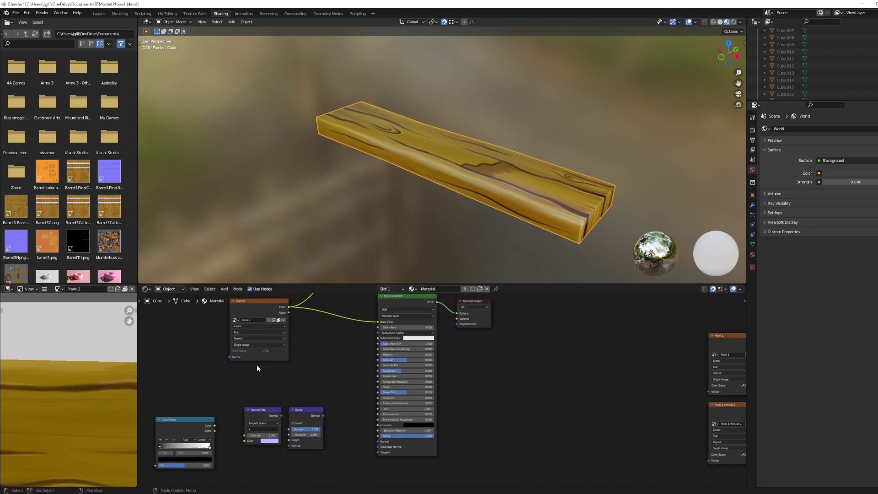
Connect the Plank 2 texture's Color output to the ColorRamp's Fac input, and move the Normal Map node below the ColorRamp.
drag(288, 307, 181, 465)
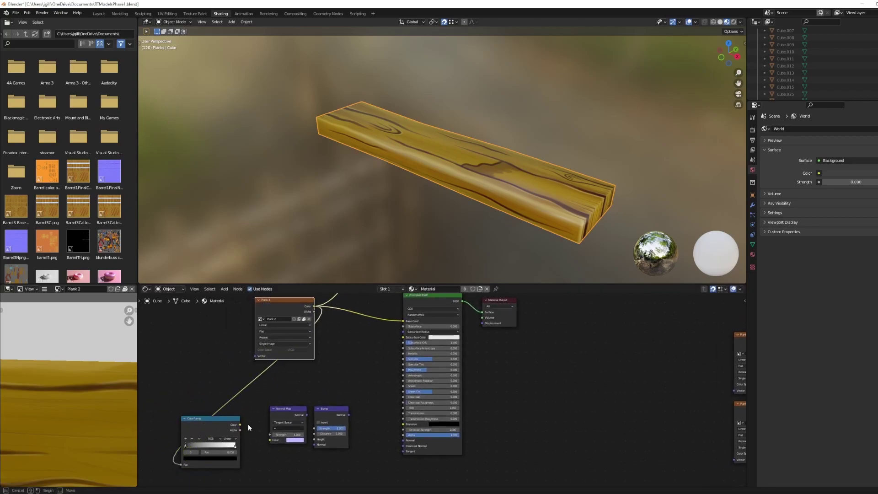
drag(276, 441, 276, 440)
drag(296, 416, 291, 455)
scroll(291, 454, down, 1)
middle_drag(291, 454, 308, 413)
drag(311, 404, 310, 437)
drag(284, 466, 250, 468)
drag(298, 437, 246, 442)
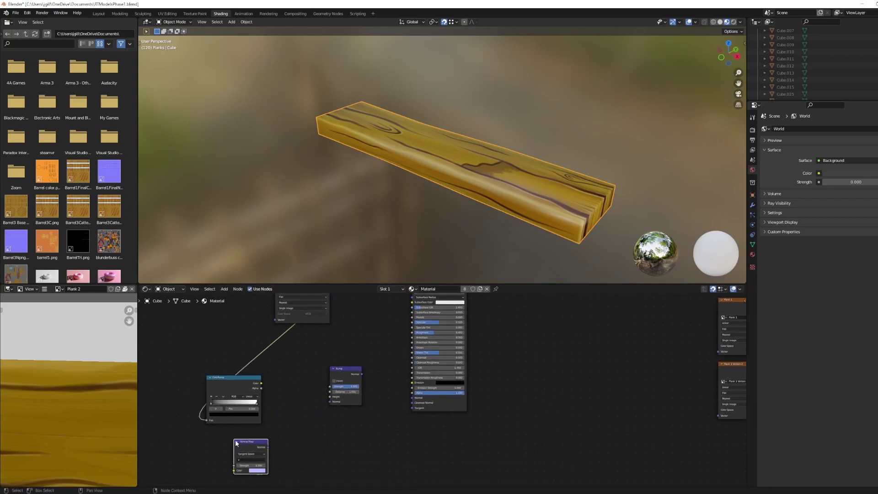
Connect the ColorRamp to the Bump's Height, the Normal Map to its Normal, and the Bump to the Principled BSDF's Normal input.
scroll(256, 427, up, 4)
drag(300, 362, 232, 418)
middle_drag(257, 469, 271, 451)
drag(218, 451, 246, 407)
drag(424, 387, 422, 385)
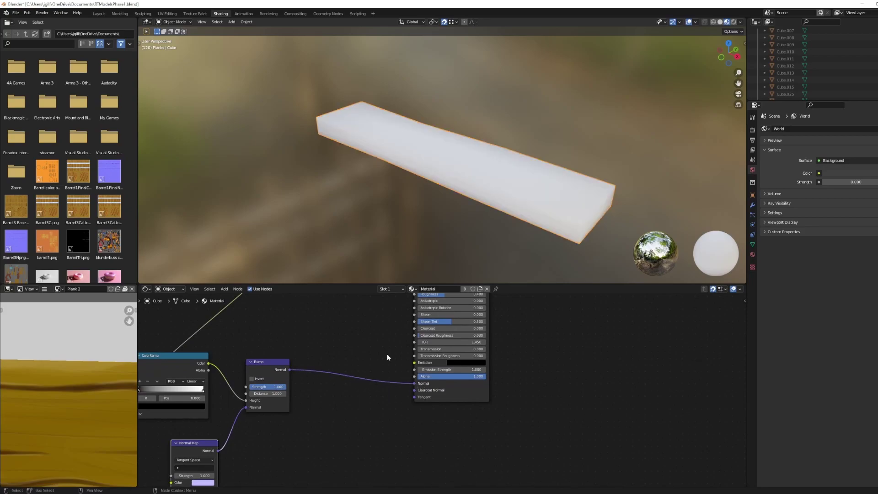
Save the file, and move the ColorRamp and Normal Map nodes closer to the Bump node.
middle_drag(465, 135, 537, 141)
key(ctrl+s)
scroll(536, 141, down, 2)
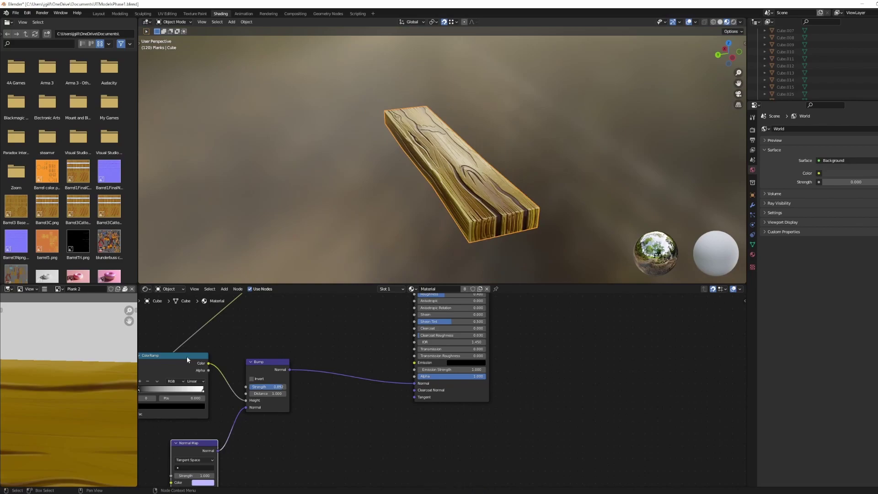
drag(191, 358, 227, 358)
scroll(292, 359, down, 2)
drag(217, 395, 286, 450)
drag(292, 366, 363, 366)
drag(315, 368, 304, 368)
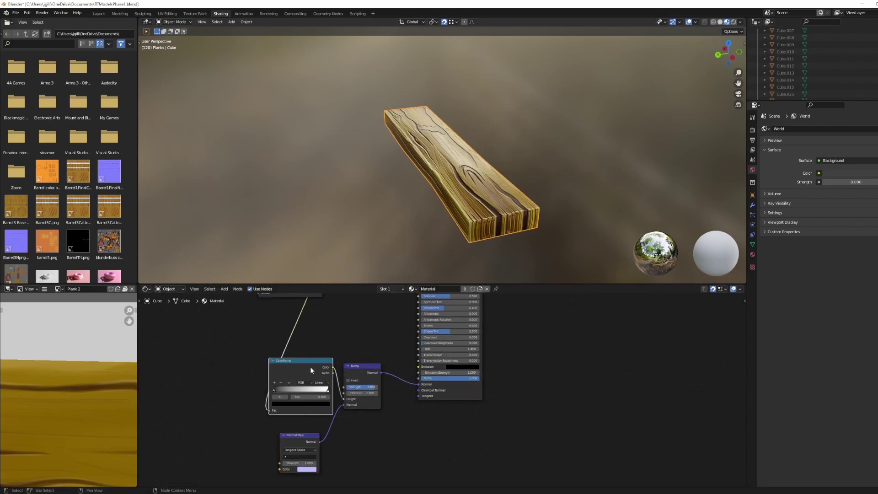
Set the Bump node's Strength to 0.775 and its Distance to 0.300.
scroll(304, 369, up, 3)
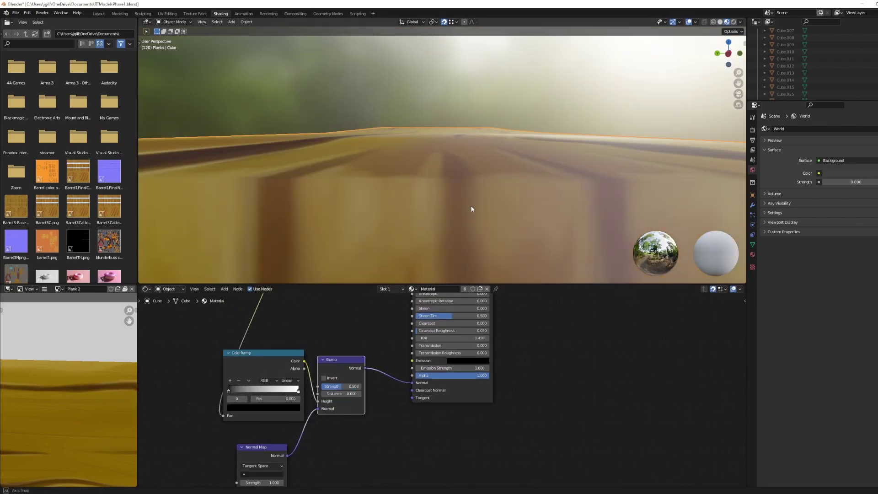
middle_drag(472, 210, 466, 234)
mouse_move(343, 394)
mouse_down()
mouse_move(354, 393)
mouse_move(352, 386)
mouse_up()
Adjust the ColorRamp's white stop to position 0.623 while checking the bump on the plank, and save the file.
drag(298, 391, 237, 392)
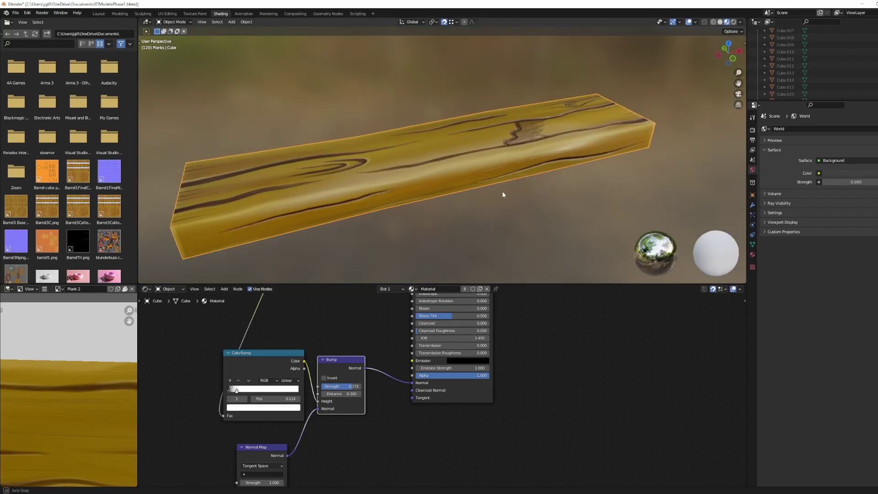
middle_drag(503, 194, 324, 206)
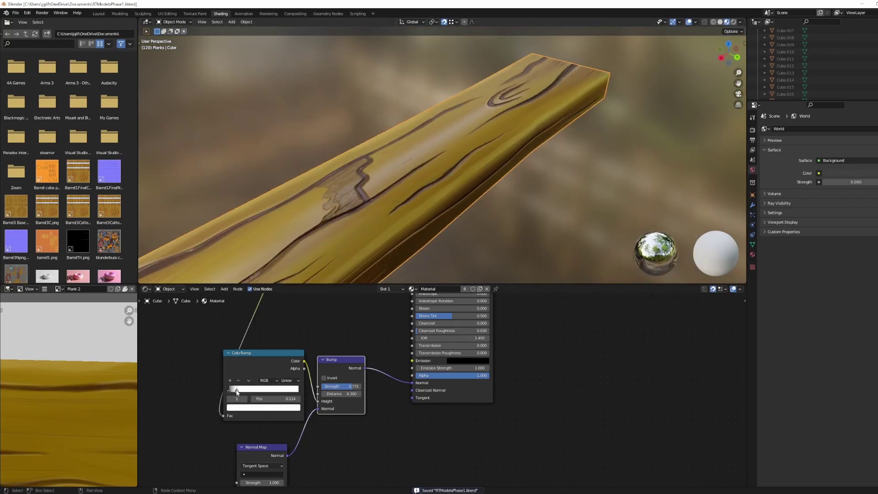
drag(237, 392, 291, 391)
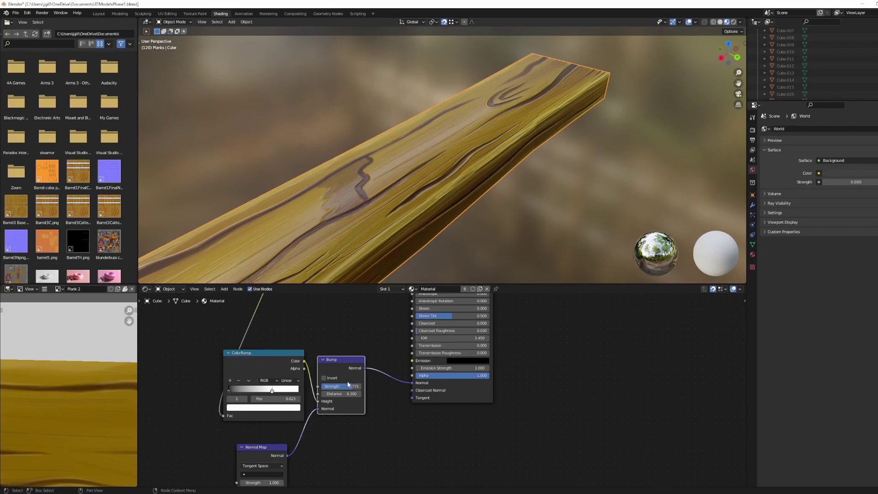
middle_drag(394, 282, 362, 219)
key(ctrl+s)
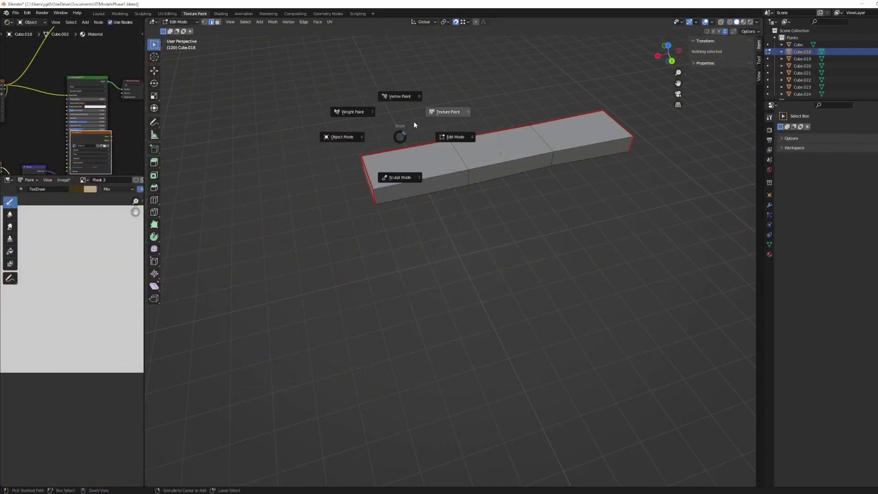
Fill the second plank's Plank 3 texture with the ochre base colour, then brush soft tonal variation over it with the Draw brush.
click(154, 93)
click(292, 40)
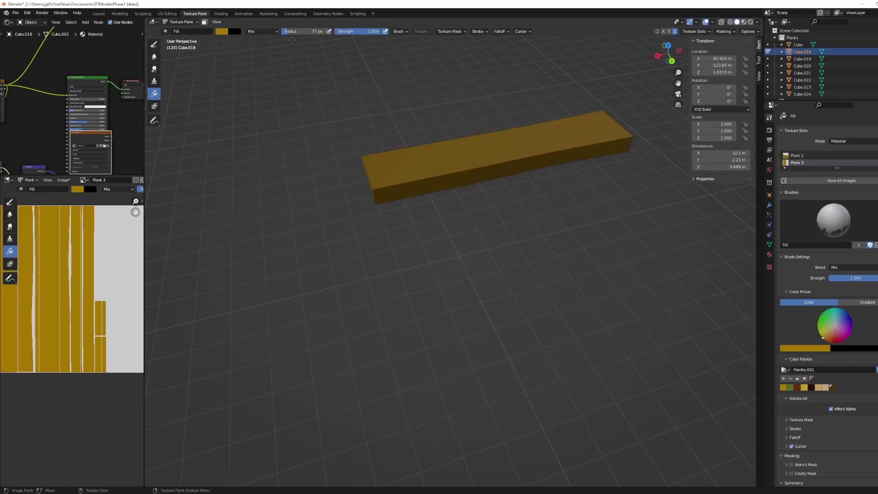
click(154, 44)
mouse_move(254, 177)
middle_down()
mouse_move(448, 134)
mouse_move(588, 157)
middle_up()
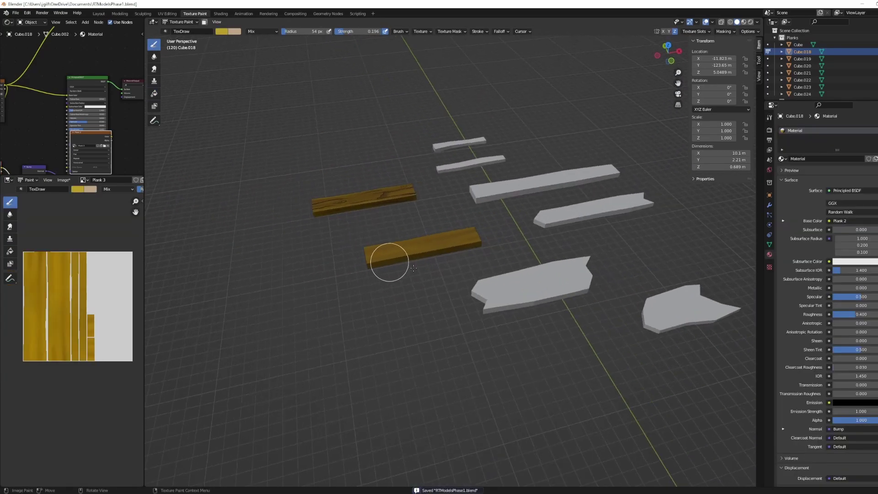
mouse_move(414, 268)
middle_down()
mouse_move(481, 270)
mouse_move(429, 272)
middle_up()
Go through the remaining ochre planks in Texture Paint mode and brush soft shading over each at strength 0.196.
key(ctrl+Tab)
click(534, 231)
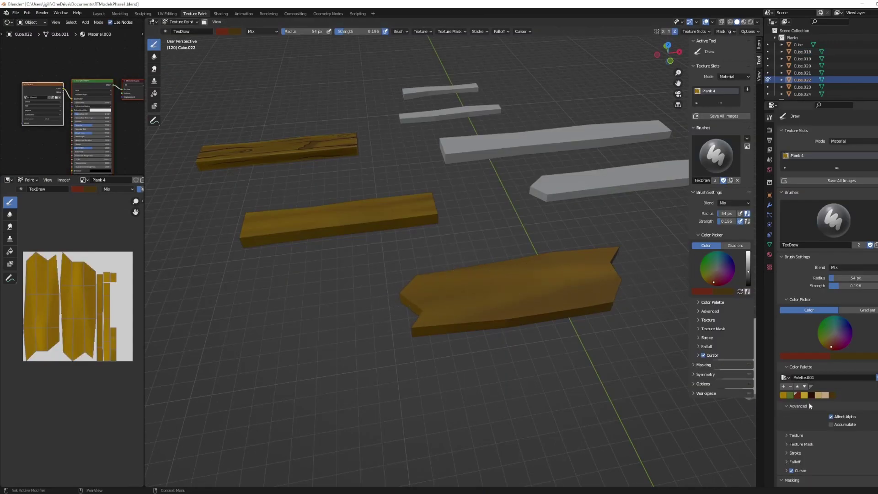
click(825, 395)
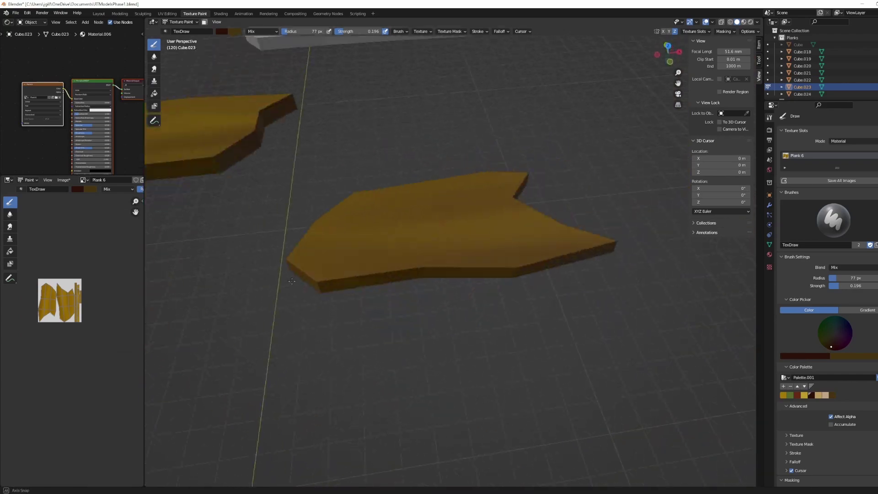
middle_drag(412, 256, 447, 298)
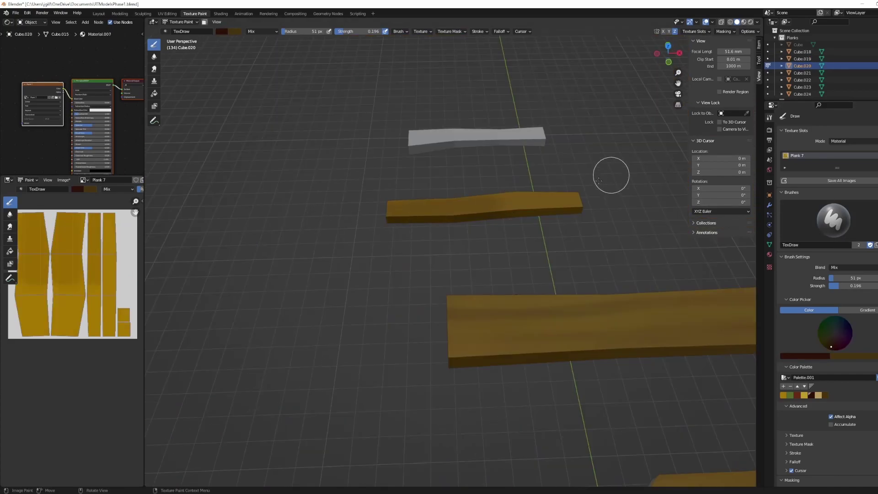
drag(322, 221, 624, 171)
mouse_move(458, 256)
middle_down()
mouse_move(475, 251)
mouse_move(256, 183)
middle_up()
drag(219, 361, 641, 311)
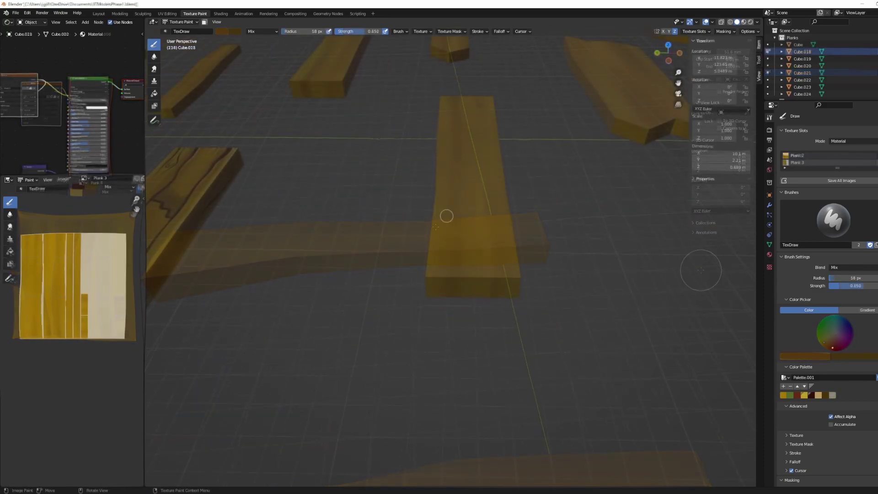
Paint long wavy dark brown grain lines along plank Cube.018 with an 18 px brush at strength 0.652, and reduce the radius to 16 px.
mouse_move(452, 297)
mouse_down()
mouse_move(463, 237)
mouse_move(458, 169)
mouse_up()
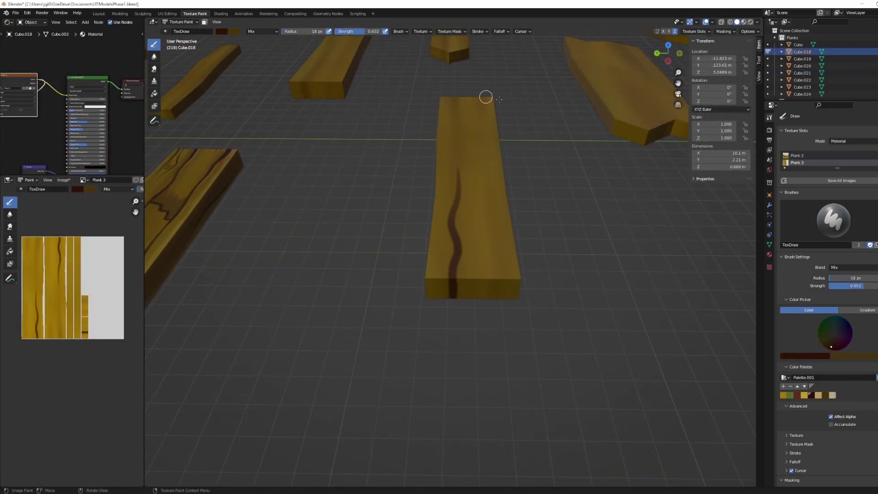
middle_drag(472, 101, 459, 193)
key(ctrl+z)
drag(402, 234, 597, 110)
mouse_move(581, 128)
alt+mouse_down()
mouse_move(432, 187)
mouse_move(431, 223)
alt+mouse_up()
key(f)
mouse_move(431, 223)
alt+mouse_down()
mouse_move(392, 243)
mouse_move(511, 165)
alt+mouse_up()
scroll(511, 164, down, 4)
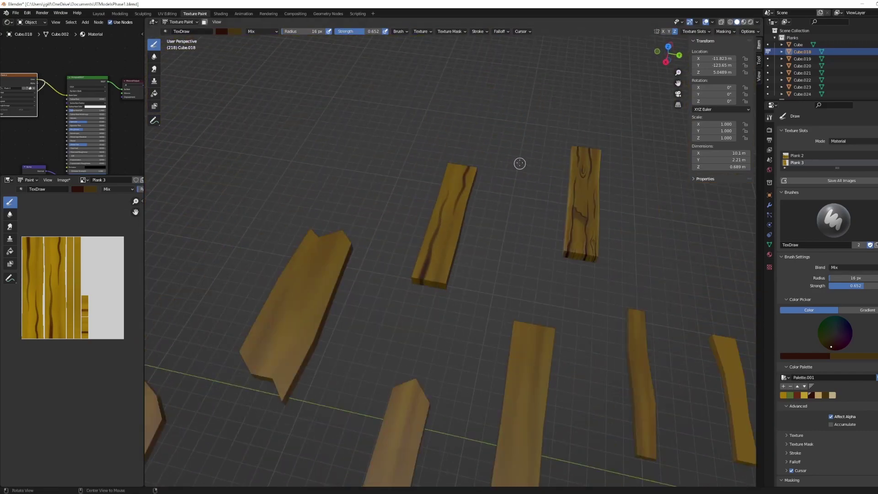
Add thinner dark grain lines to plank Cube.018 with an 11 px brush.
scroll(480, 197, up, 4)
key(f)
drag(443, 223, 417, 336)
alt+drag(453, 275, 409, 295)
middle_drag(409, 293, 503, 192)
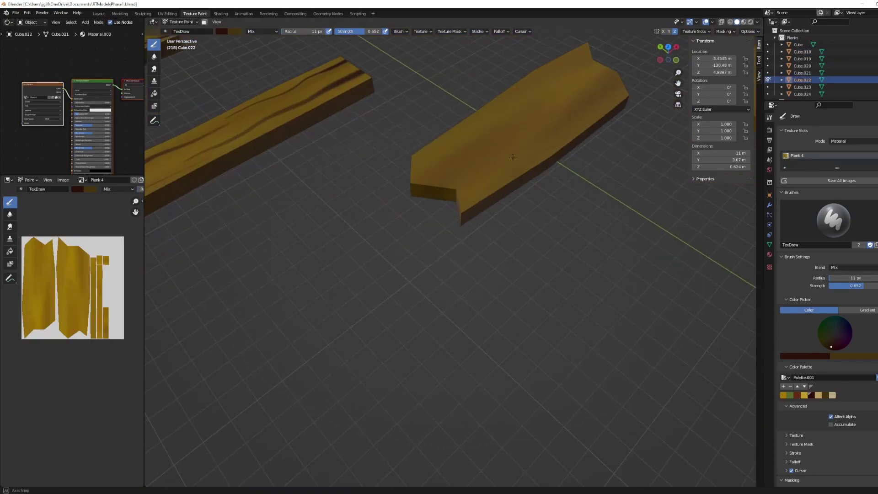
Paint dark brown grain lines along the wide jagged plank Cube.022 with a 23 px brush.
middle_drag(513, 158, 562, 143)
key(f)
drag(417, 214, 398, 133)
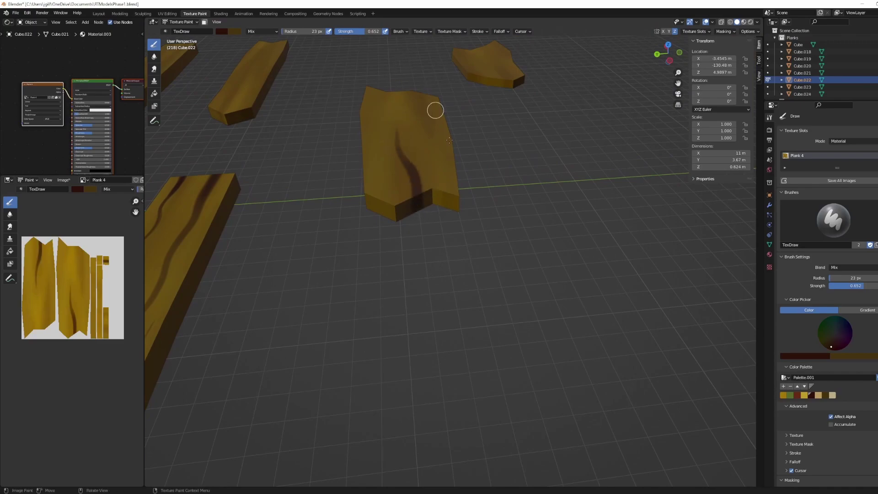
mouse_move(415, 88)
middle_down()
mouse_move(461, 220)
mouse_move(507, 218)
middle_up()
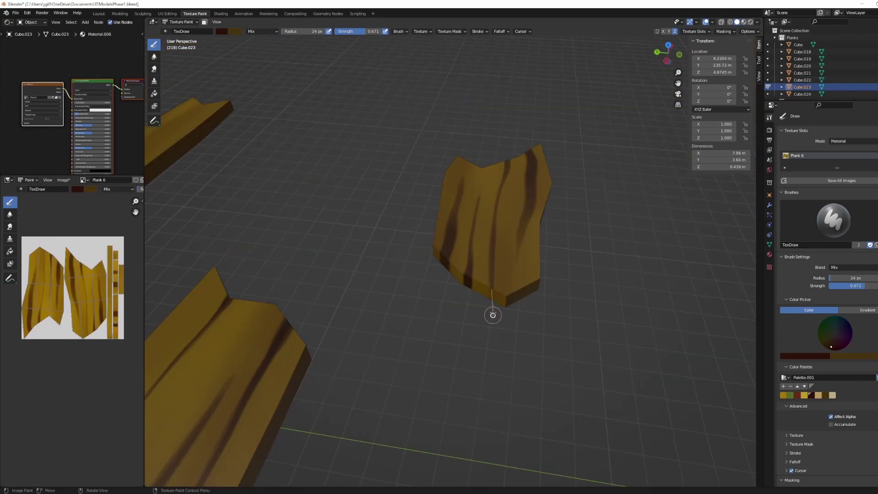
Paint dark brown grain lines along the short broken plank Cube.023 with a 24 px brush at strength 0.671.
middle_drag(492, 309, 394, 158)
drag(398, 216, 368, 396)
shift+middle_drag(393, 133, 413, 72)
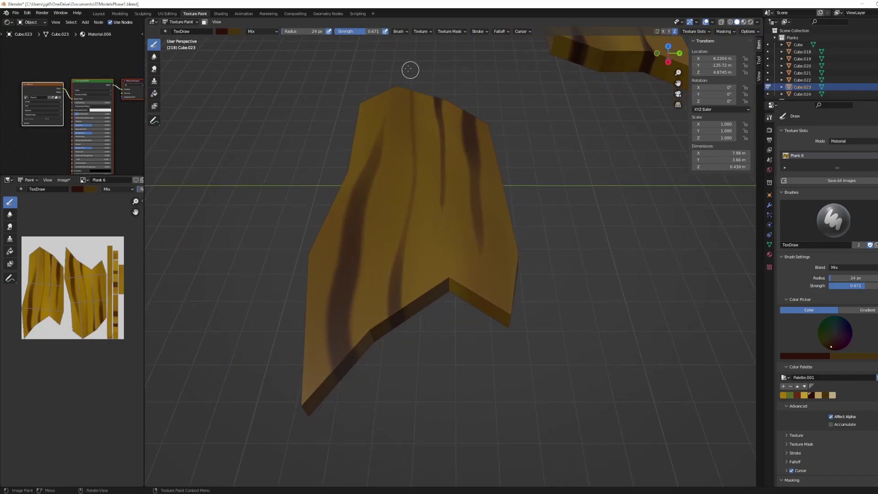
drag(396, 257, 393, 342)
Paint a long dark crack with a branching line and side grain on the notched plank Cube.024 with a 24 px brush.
middle_drag(394, 342, 412, 183)
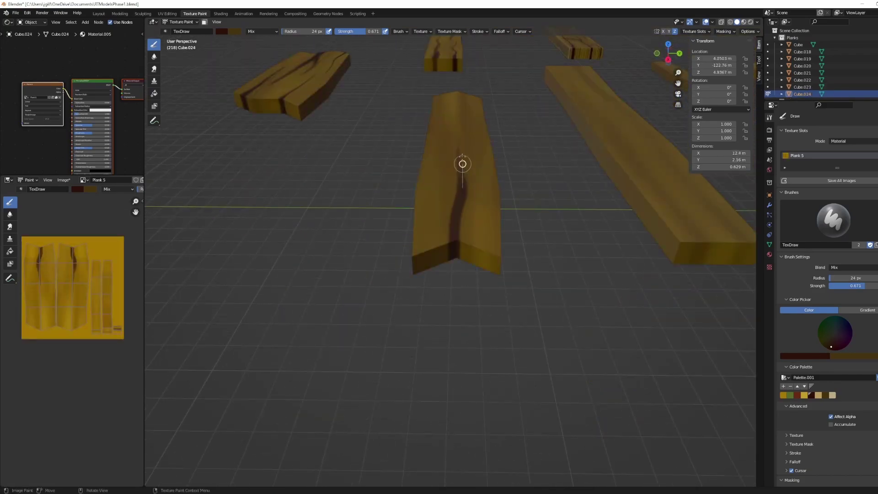
middle_drag(467, 84, 453, 178)
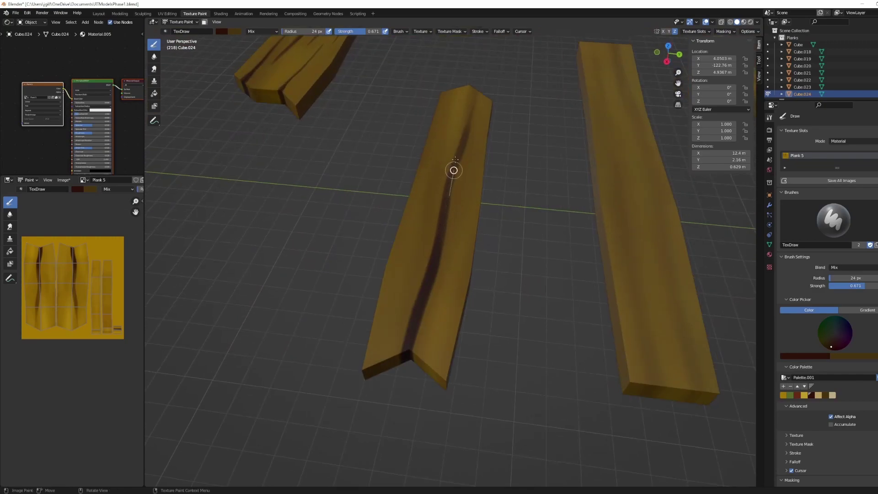
middle_drag(519, 79, 410, 193)
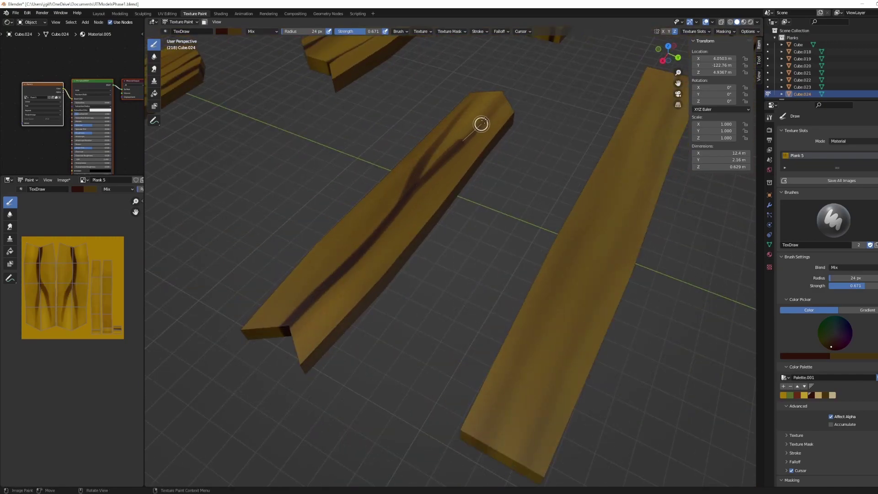
middle_drag(479, 126, 459, 228)
drag(468, 91, 468, 87)
Paint a broad dark grain line along the long plank Cube.019 with a 34 px brush.
middle_drag(510, 90, 439, 150)
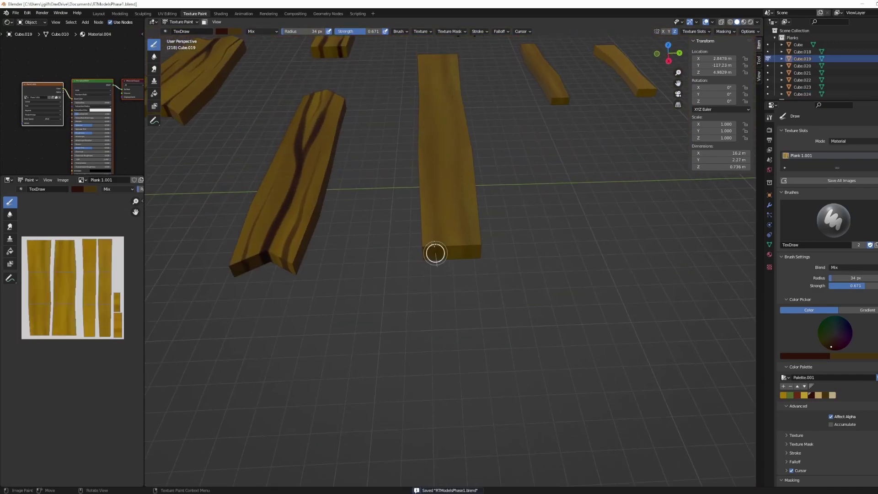
drag(435, 253, 441, 109)
mouse_move(496, 75)
middle_down()
mouse_move(502, 113)
mouse_move(439, 177)
middle_up()
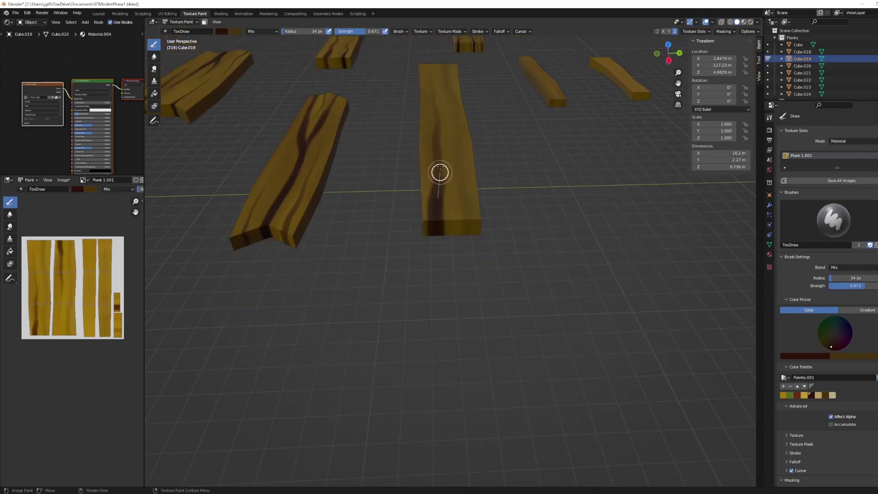
drag(437, 104, 435, 62)
mouse_move(503, 137)
middle_down()
mouse_move(365, 151)
mouse_move(494, 165)
middle_up()
Save the file, and darken the grain line on plank Cube.019 with the brush reduced to 27 px.
key(ctrl+s)
key(bracketleft)
key(bracketleft)
drag(421, 314, 418, 191)
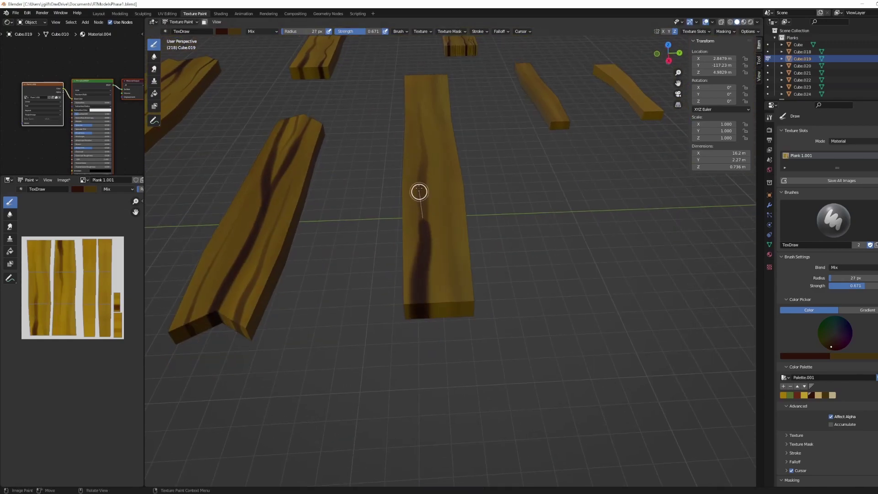
middle_drag(415, 94, 414, 156)
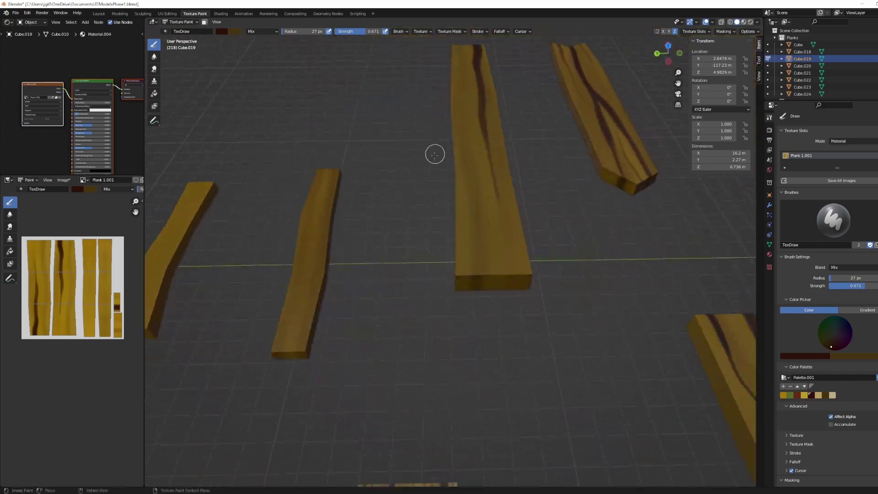
Paint dark brown grain lines along the narrow plank Cube.020 with a 23 px brush, then reduce the brush radius to 18 px.
middle_drag(477, 311, 477, 248)
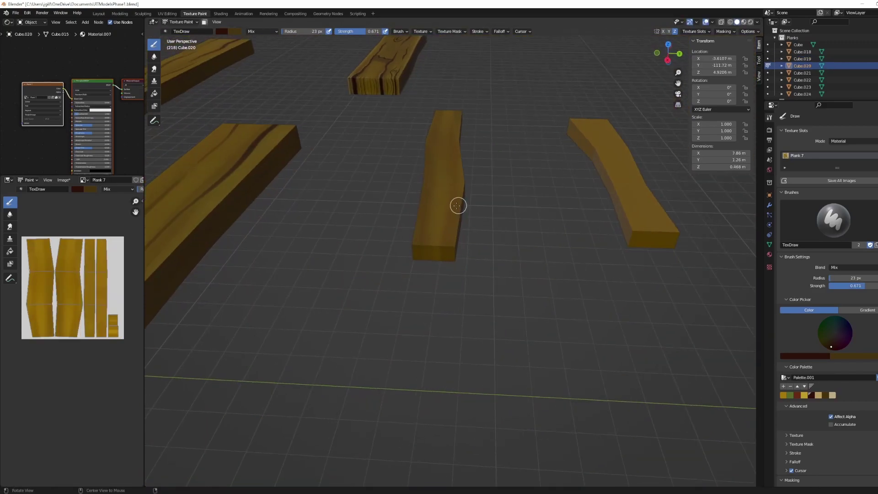
drag(424, 249, 434, 156)
middle_drag(434, 155, 454, 162)
mouse_move(448, 192)
mouse_down()
mouse_move(467, 112)
mouse_move(462, 130)
mouse_up()
key(ctrl+z)
key(bracketleft)
key(bracketleft)
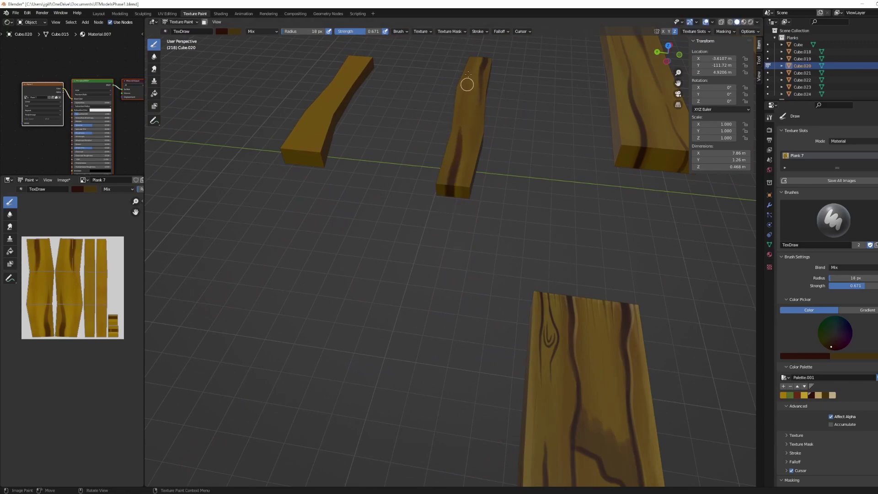
alt+drag(466, 90, 633, 132)
middle_drag(584, 140, 470, 188)
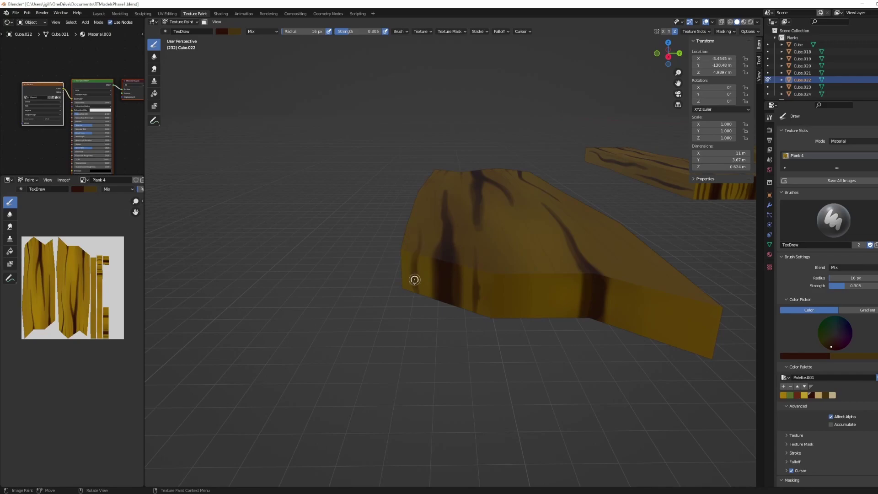
Paint soft dark grain down the broken end of plank Cube.022 at brush strength 0.305, undo the last stroke and save the file.
mouse_move(415, 280)
middle_down()
mouse_move(563, 303)
mouse_move(438, 290)
middle_up()
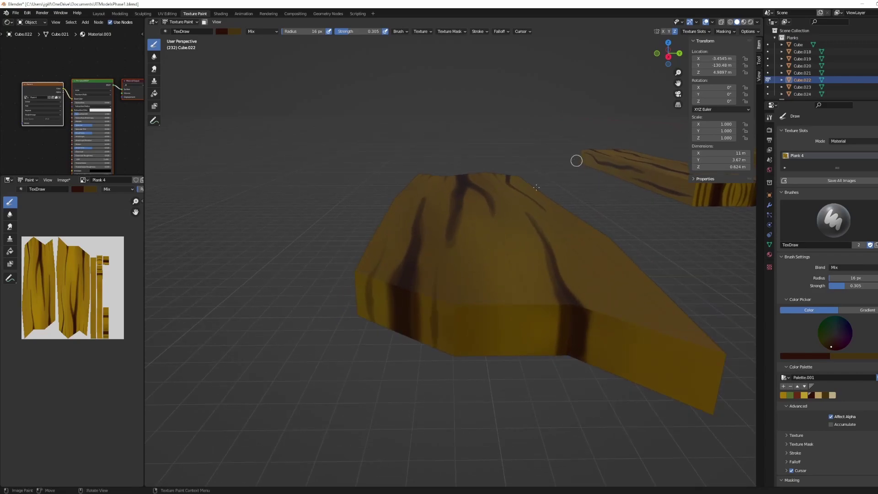
middle_drag(435, 322, 426, 237)
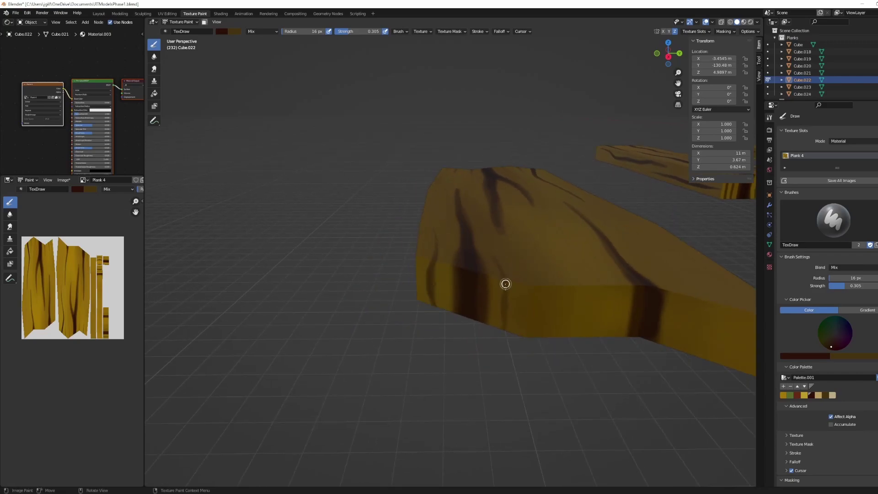
middle_drag(505, 282, 532, 197)
mouse_move(522, 301)
middle_down()
mouse_move(544, 299)
mouse_move(554, 283)
middle_up()
key(f)
drag(573, 313, 574, 349)
key(ctrl+z)
mouse_move(550, 302)
middle_down()
mouse_move(526, 316)
mouse_move(459, 311)
middle_up()
key(ctrl+s)
Try a grain line along the long side of plank Cube.022 with a 25 px brush and undo the last stroke.
middle_drag(604, 306, 612, 261)
scroll(549, 256, up, 3)
mouse_move(348, 237)
mouse_down()
mouse_move(572, 233)
mouse_move(288, 240)
mouse_up()
shift+middle_drag(276, 240, 236, 248)
drag(390, 237, 635, 232)
mouse_move(572, 224)
middle_down()
mouse_move(502, 276)
mouse_move(445, 259)
mouse_move(544, 231)
middle_up()
scroll(445, 258, down, 4)
key(ctrl+z)
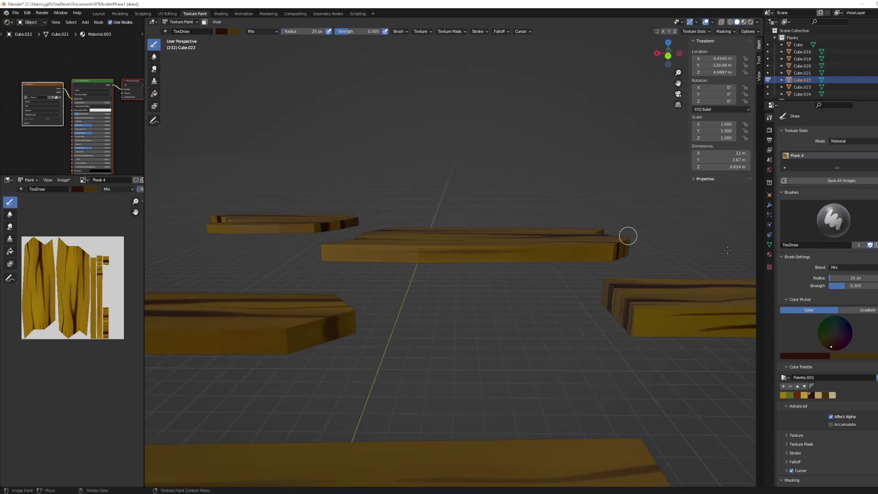
Set the brush strength to 0.639, adjust the brush radius and paint a long dark grain line along the plank's side.
mouse_move(403, 274)
middle_down()
mouse_move(582, 289)
mouse_move(615, 274)
middle_up()
scroll(387, 231, up, 3)
middle_drag(388, 231, 386, 219)
key(shift+f)
key(f)
drag(311, 226, 605, 215)
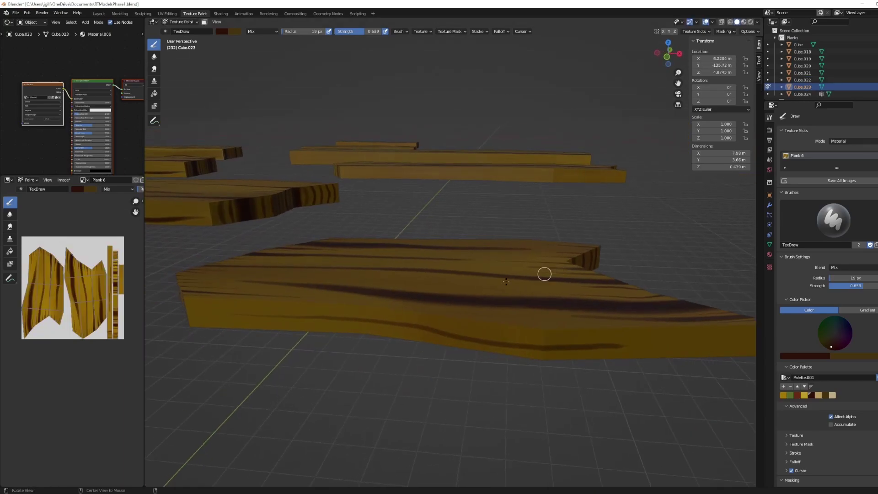
Paint dark grain over the top and end of the narrow plank Cube.020 at brush strength 0.639, and save the file.
mouse_move(544, 272)
middle_down()
mouse_move(506, 172)
mouse_move(567, 211)
middle_up()
middle_drag(486, 201, 500, 203)
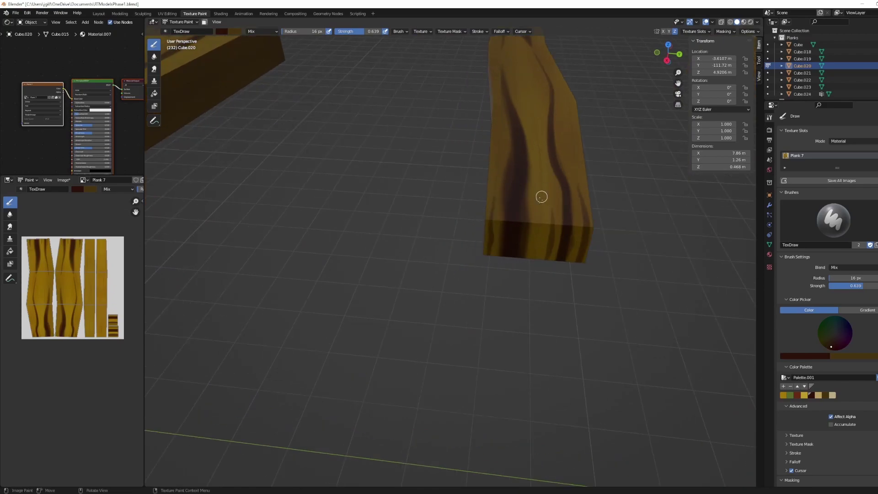
alt+drag(553, 214, 439, 182)
key(ctrl+s)
scroll(606, 156, down, 3)
Switch to the narrow plank Cube.021 in Texture Paint mode, paint dark grain on its top and end, and save the file.
key(ctrl+Tab)
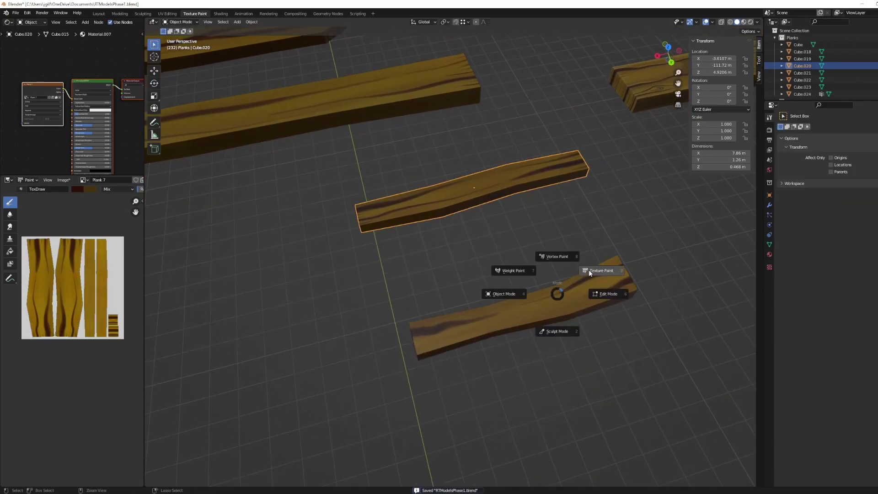
click(574, 278)
key(ctrl+Tab)
scroll(555, 192, up, 3)
key(ctrl+s)
mouse_move(528, 275)
alt+mouse_down()
mouse_move(555, 192)
mouse_move(549, 128)
alt+mouse_up()
drag(519, 174, 518, 203)
key(ctrl+z)
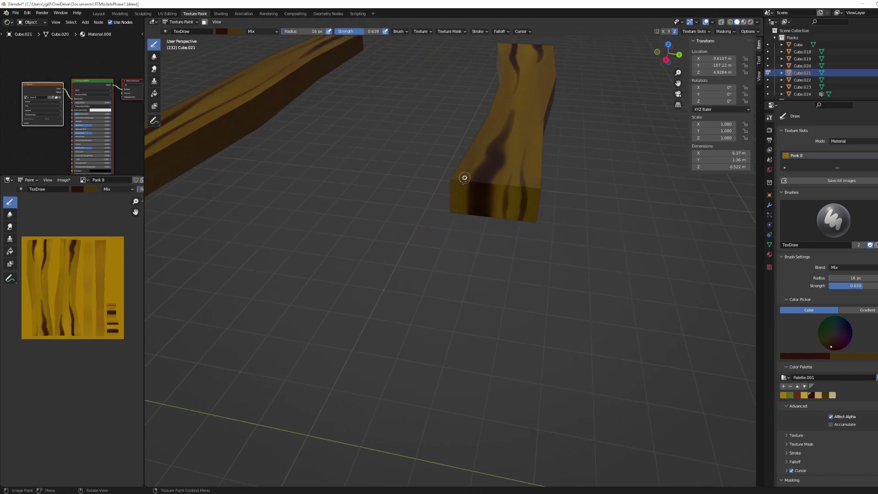
key(ctrl+s)
Paint a long dark grain line along the side of the long plank Cube.019, undoing and repainting the stroke.
middle_drag(530, 181, 368, 179)
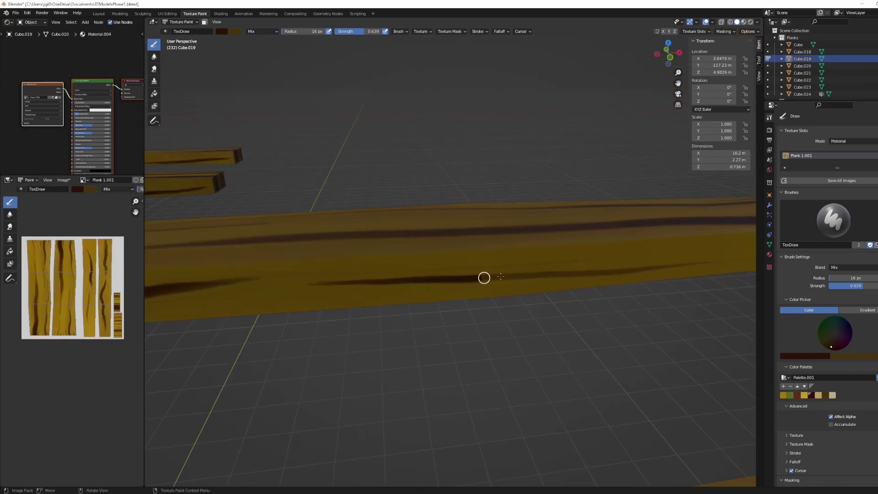
drag(484, 278, 668, 270)
key(ctrl+z)
drag(297, 283, 557, 271)
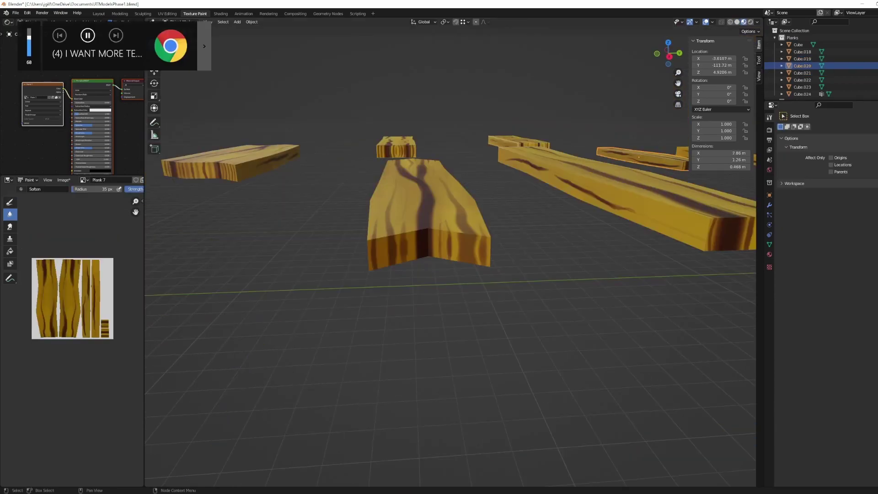
Return to Texture Paint mode with the Draw brush and pick the light tan colour from the palette.
click(154, 57)
key(alt+q)
scroll(418, 249, up, 3)
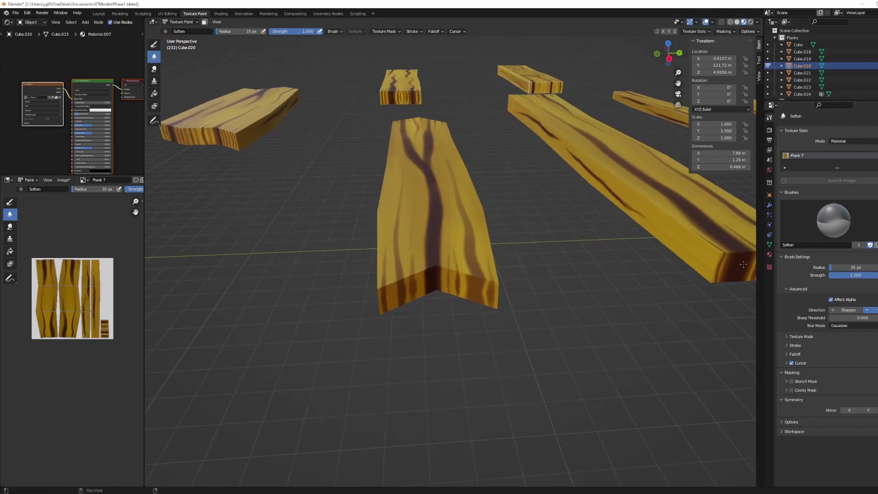
click(154, 44)
click(804, 395)
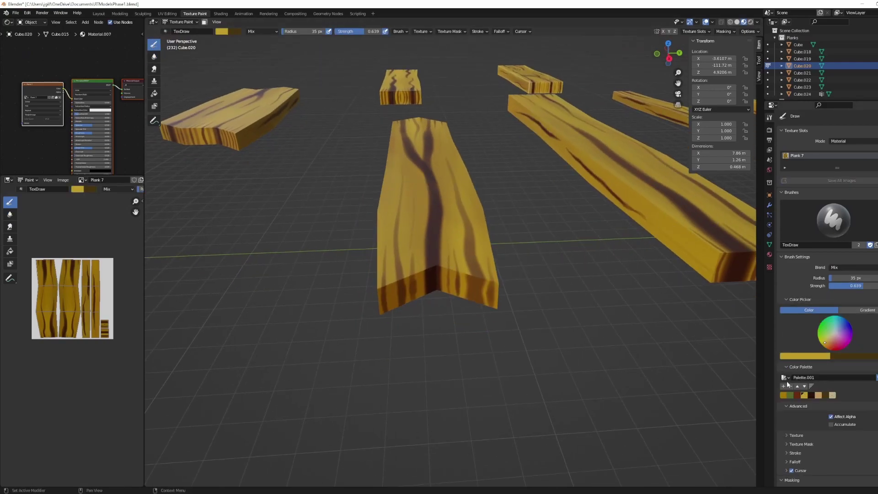
scroll(436, 296, up, 1)
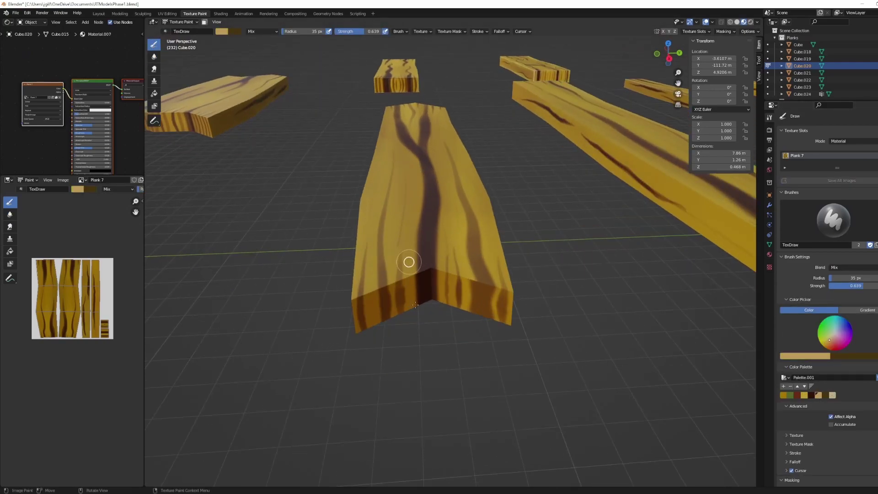
Paint light tan highlights beside the dark grain on the notched plank Cube.024 with a 20 px brush at strength 0.639.
key(alt+q)
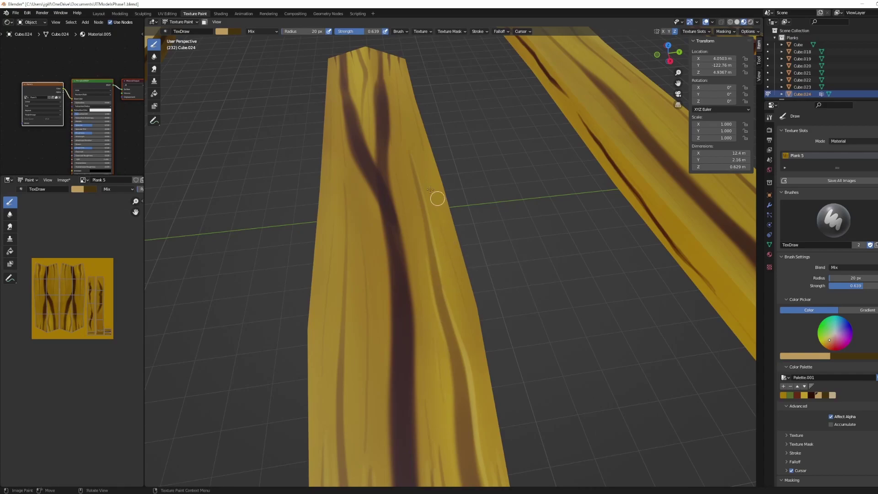
ctrl+middle_drag(440, 199, 429, 180)
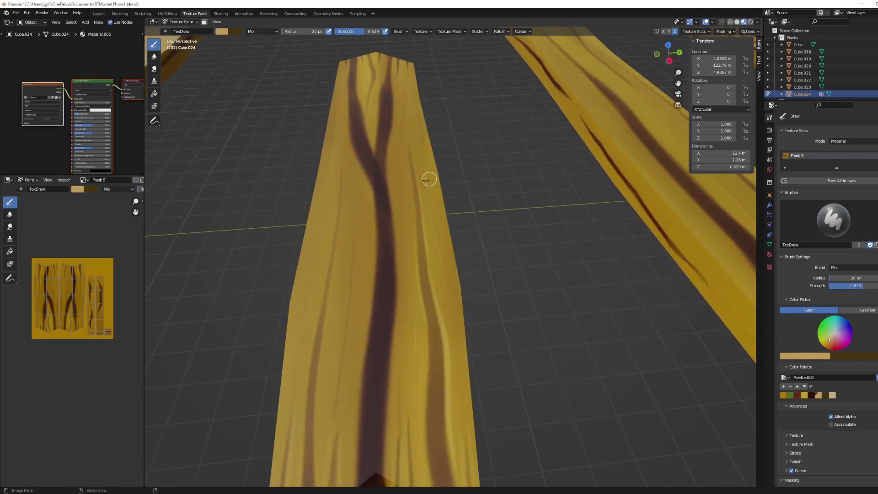
middle_drag(440, 231, 373, 142)
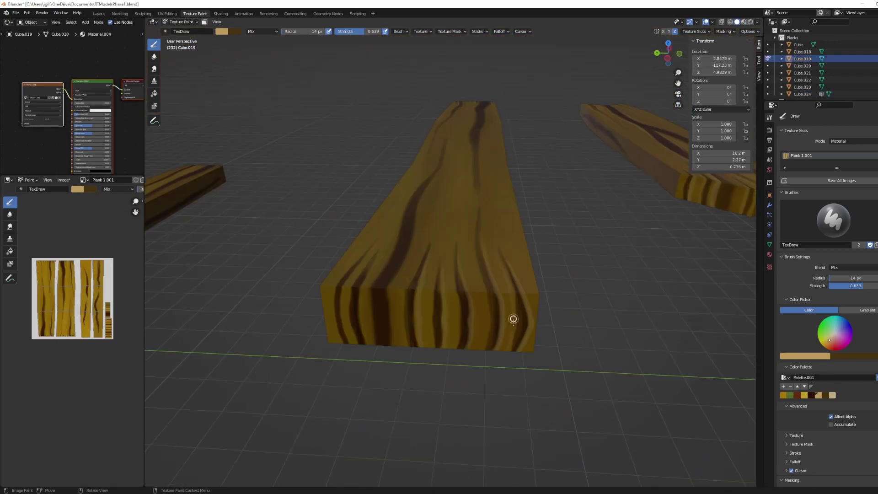
Paint light tan highlights beside the grain on planks Cube.019, Cube.020 and Cube.021 with a 14 px brush, and save the file.
mouse_move(513, 318)
middle_down()
mouse_move(425, 370)
mouse_move(441, 259)
mouse_move(411, 296)
middle_up()
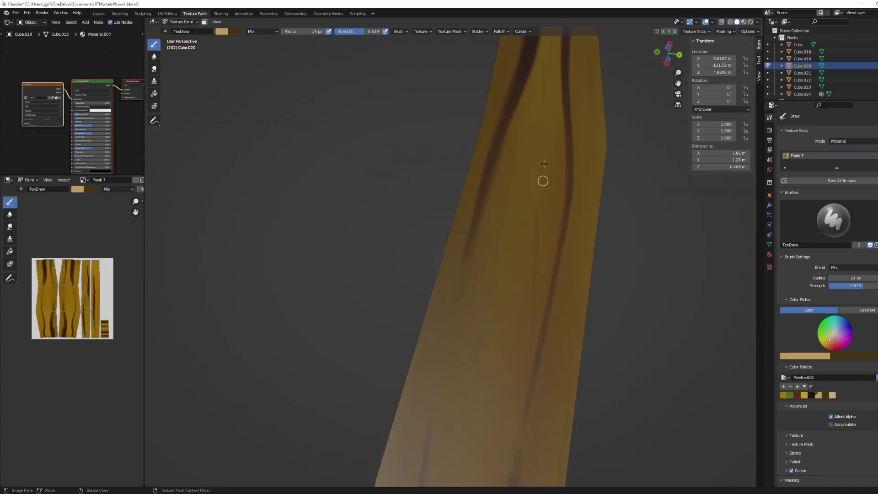
mouse_move(558, 126)
shift+middle_down()
mouse_move(510, 230)
mouse_move(496, 190)
shift+middle_up()
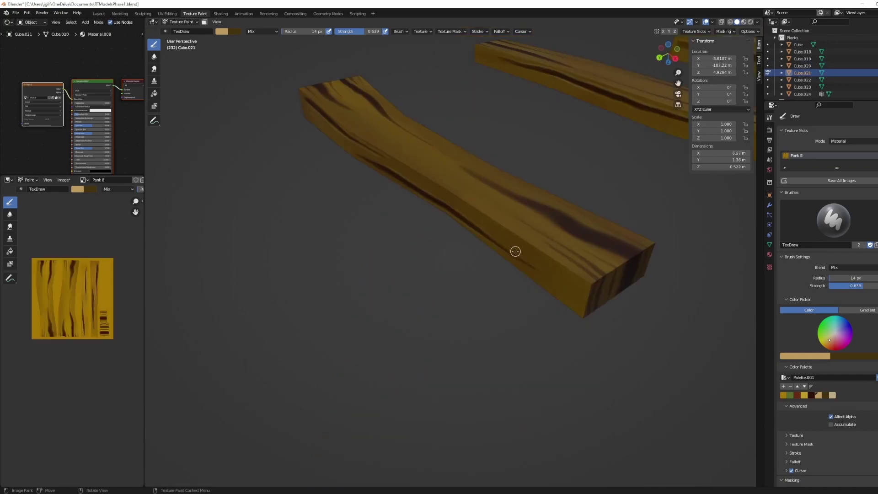
middle_drag(515, 251, 473, 343)
key(ctrl+s)
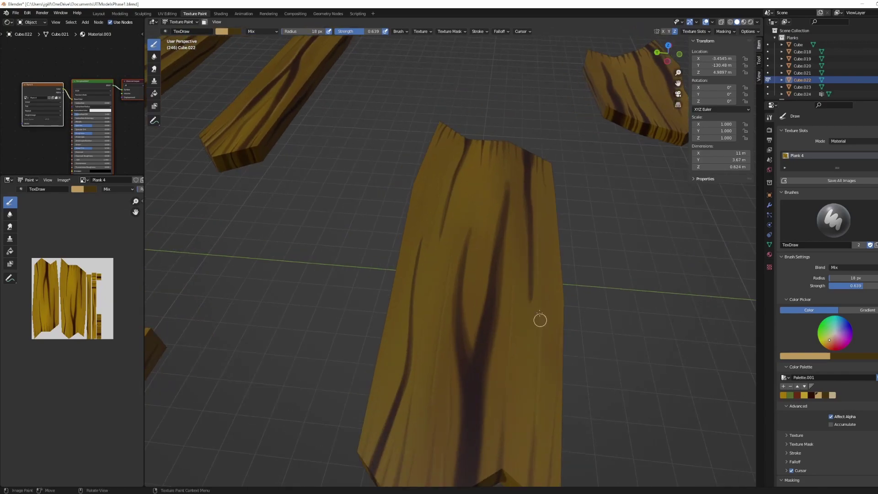
Paint light tan highlights along the grain on the broken plank Cube.022 with an 18 px brush, and save the file.
scroll(469, 245, up, 2)
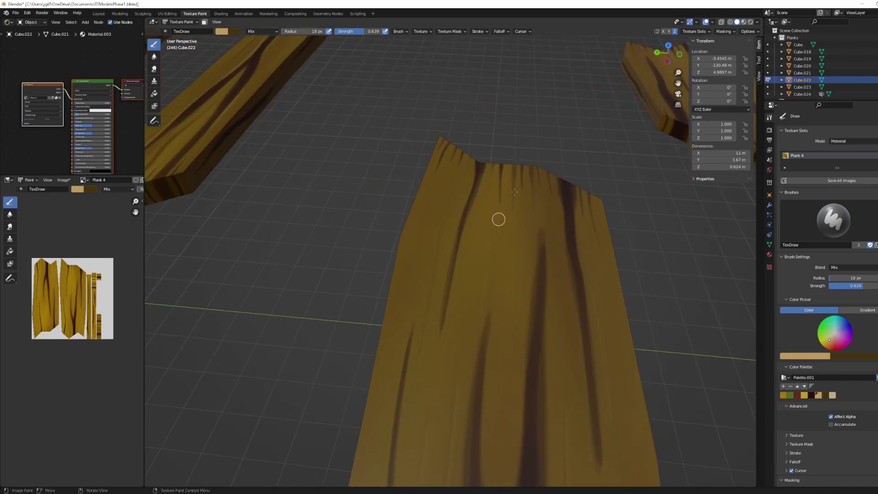
shift+middle_drag(490, 258, 498, 257)
middle_drag(496, 178, 653, 212)
scroll(486, 179, down, 4)
key(ctrl+s)
Pick the dark brown palette colour and paint grain lines running over the broken end of plank Cube.022 with a 26 px brush.
mouse_move(558, 249)
middle_down()
mouse_move(585, 238)
mouse_move(485, 279)
middle_up()
click(811, 395)
mouse_move(467, 305)
alt+mouse_down()
mouse_move(467, 327)
mouse_move(458, 293)
alt+mouse_up()
mouse_move(447, 365)
mouse_down()
mouse_move(457, 287)
mouse_move(484, 316)
mouse_move(460, 283)
mouse_up()
drag(437, 313, 430, 338)
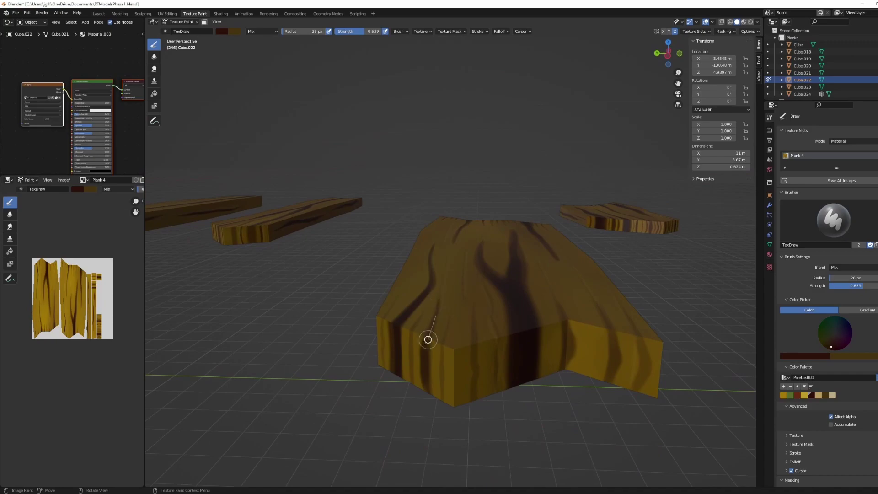
mouse_move(486, 363)
middle_down()
mouse_move(467, 396)
mouse_move(414, 362)
mouse_move(406, 335)
mouse_move(391, 407)
middle_up()
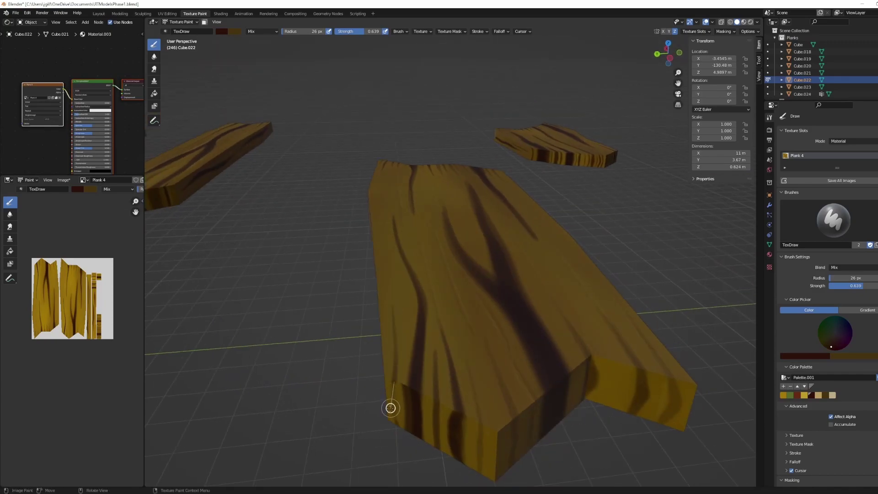
middle_drag(543, 331, 452, 428)
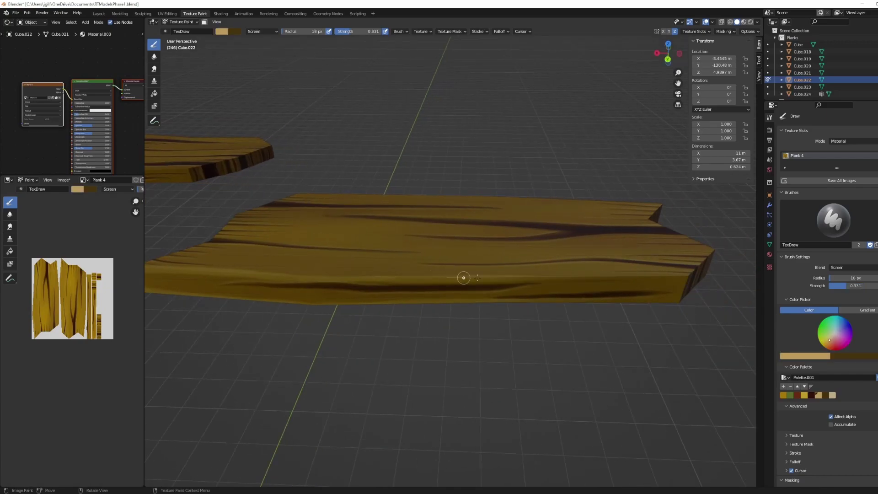
Paint tan highlights along the edges of the broken planks Cube.022 and Cube.023 with Screen blending at strength 0.331.
mouse_move(463, 278)
middle_down()
mouse_move(613, 251)
mouse_move(454, 274)
middle_up()
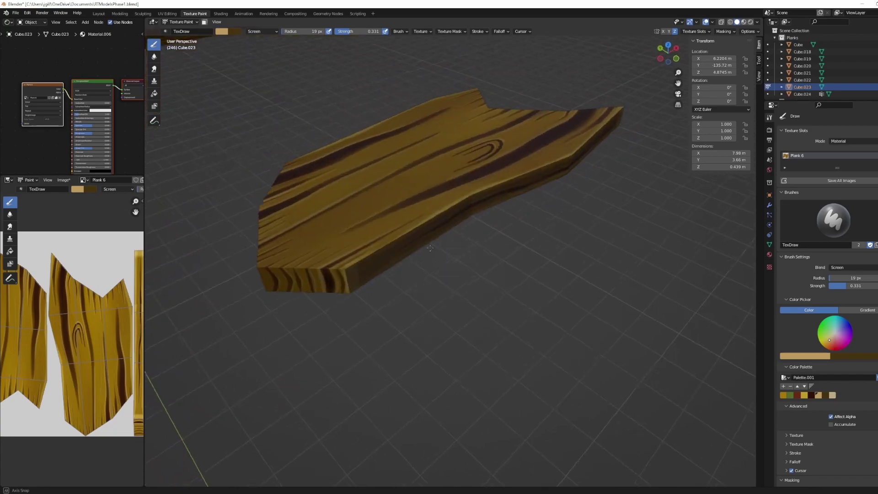
middle_drag(453, 256, 497, 236)
middle_drag(437, 297, 518, 194)
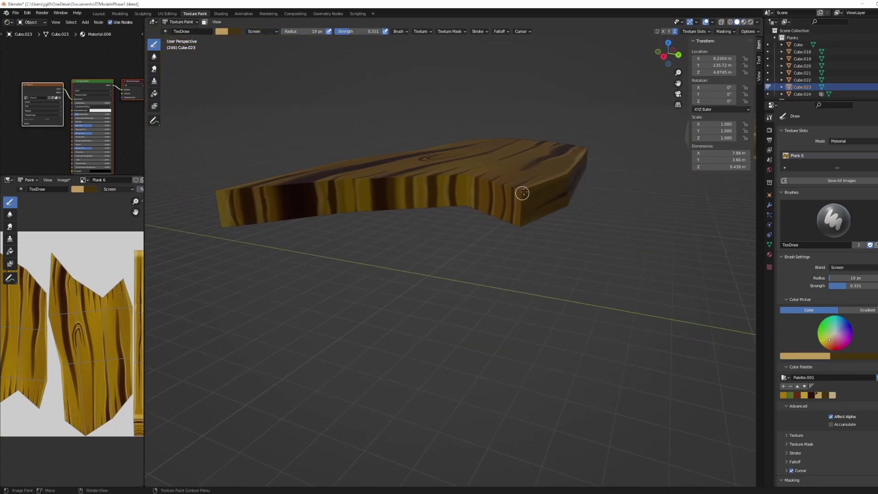
middle_drag(517, 288, 439, 228)
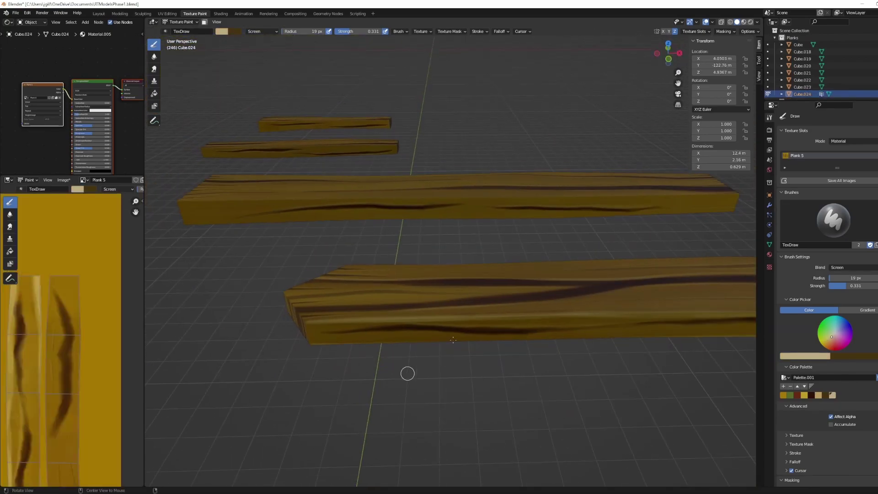
Paint pale tan highlights along the edges of the notched plank Cube.024 with a 19 px brush in Screen blending at strength 0.331.
middle_drag(407, 374, 248, 348)
middle_drag(485, 273, 464, 347)
middle_drag(644, 248, 222, 332)
middle_drag(503, 308, 243, 326)
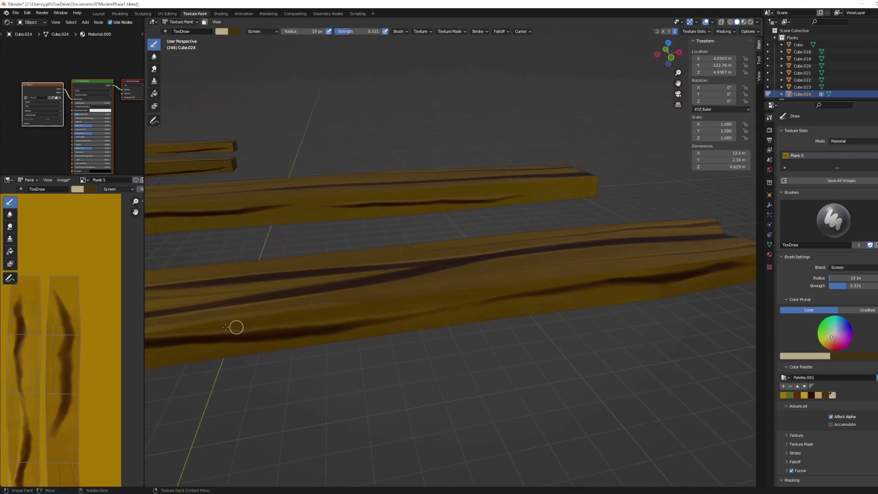
middle_drag(564, 249, 399, 298)
middle_drag(705, 255, 438, 239)
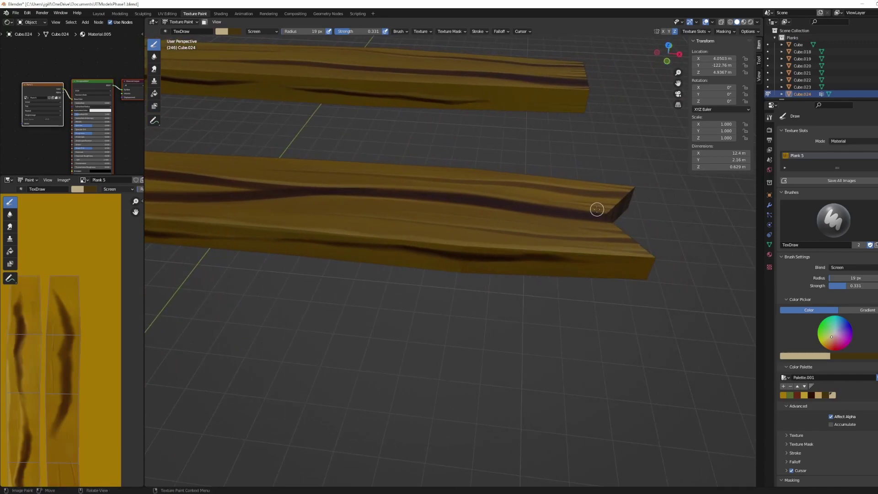
middle_drag(559, 278, 504, 256)
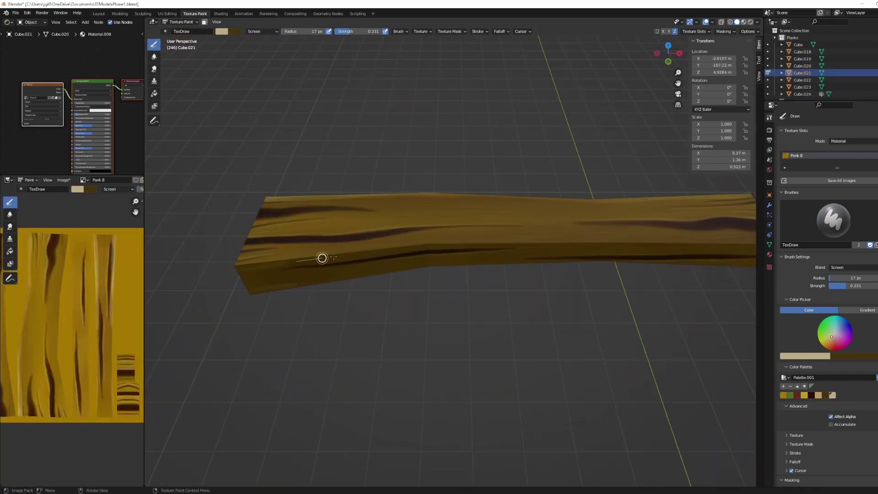
Paint pale tan highlights along the edges of the narrow plank Cube.021 with a 17 px brush in Screen blending.
mouse_move(321, 257)
mouse_down()
mouse_move(431, 241)
mouse_move(709, 243)
mouse_move(586, 237)
mouse_up()
middle_drag(700, 236, 389, 301)
middle_drag(392, 339, 477, 339)
mouse_move(538, 348)
middle_down()
mouse_move(568, 345)
mouse_move(476, 261)
mouse_move(202, 300)
middle_up()
drag(288, 281, 414, 279)
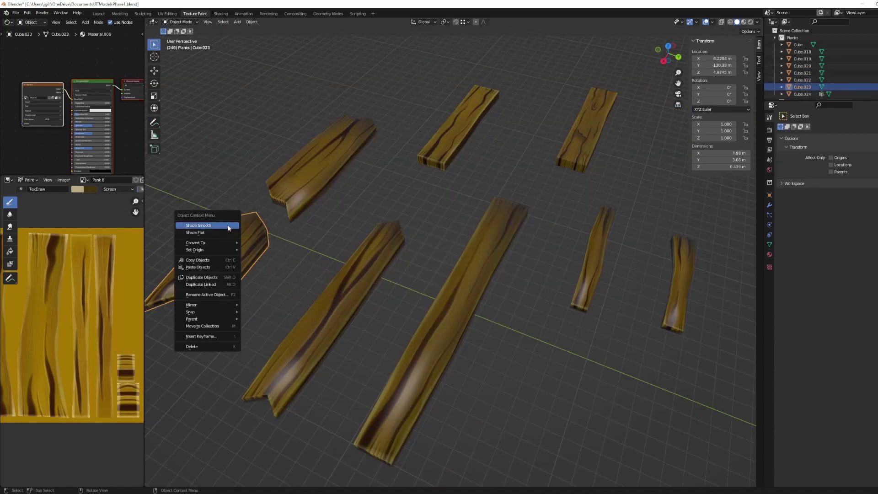
Shade the planks smooth and move the notched plank Cube.024 closer to the two broken planks.
click(457, 128)
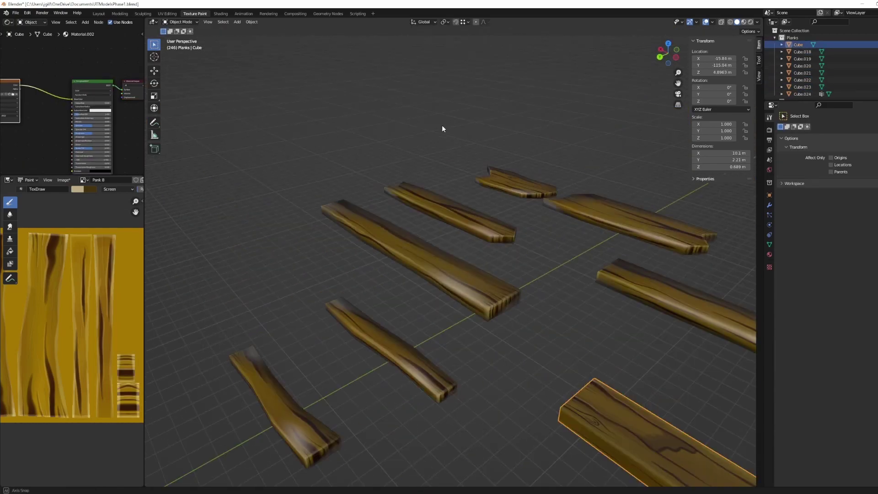
key(g)
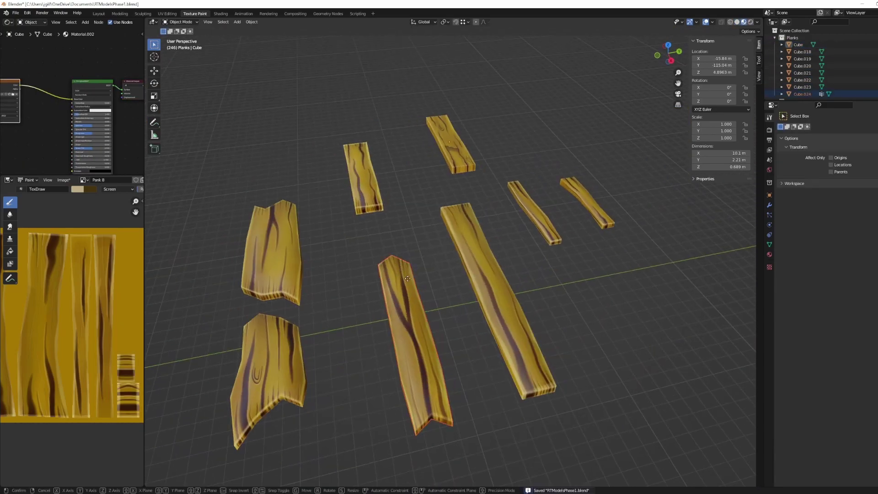
click(341, 279)
middle_drag(341, 279, 442, 287)
Move the long plank Cube.019 and the shorter planks behind it along Y, closer to the broken planks.
click(559, 257)
key(g)
key(y)
click(449, 258)
click(423, 172)
key(g)
key(y)
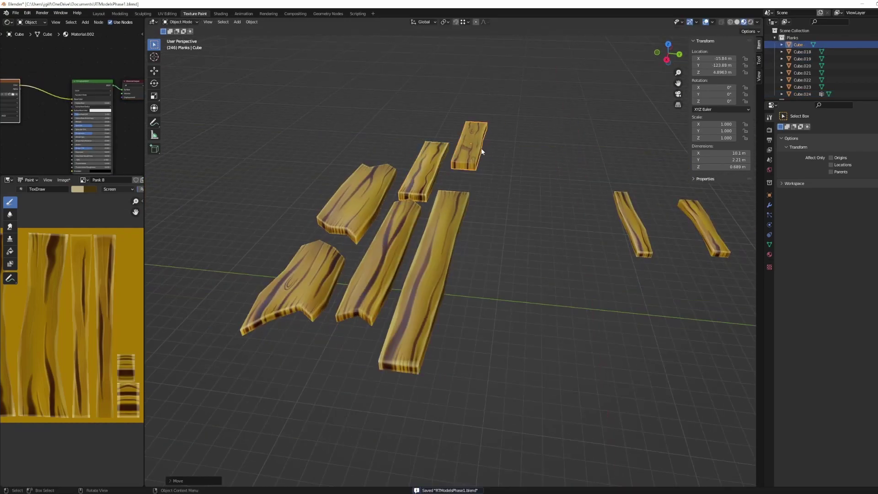
Move the knotted plank Cube along X up to the end of the long plank Cube.019.
middle_drag(481, 148, 393, 151)
key(g)
key(x)
click(338, 160)
middle_drag(338, 160, 462, 151)
Move the narrow planks Cube.020 and Cube.021 along Y towards the other planks.
click(509, 140)
key(g)
key(y)
click(322, 152)
click(681, 195)
key(g)
key(y)
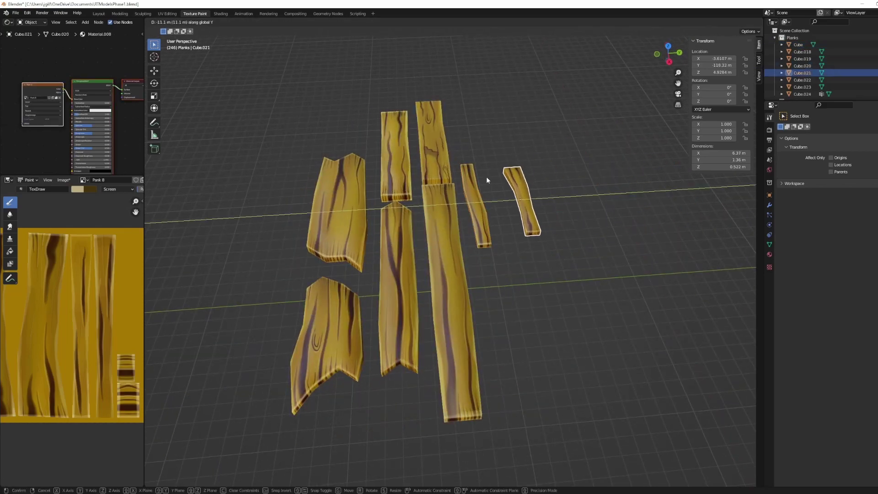
Shift the narrow planks Cube.020 and Cube.021 along X and Y so they lie end to end beside the group.
click(476, 204)
key(g)
key(x)
click(522, 201)
key(g)
key(x)
key(g)
key(y)
Switch to the Shading workspace and paste the copied ColorRamp, Bump and Normal Map nodes into the first planks' materials.
mouse_move(462, 222)
middle_down()
mouse_move(432, 218)
mouse_move(469, 271)
mouse_move(413, 306)
mouse_move(476, 303)
middle_up()
click(432, 218)
middle_drag(494, 225, 480, 224)
click(220, 13)
key(ctrl+v)
click(415, 134)
key(ctrl+v)
key(ctrl+v)
Paste the copied ColorRamp, Bump and Normal Map nodes into the materials of the remaining planks.
click(442, 93)
key(ctrl+v)
click(392, 81)
key(ctrl+v)
click(289, 112)
key(ctrl+v)
click(289, 141)
key(ctrl+v)
In the knotted plank's Material.002, reposition the image texture node and connect it to the ColorRamp and the Bump node to the Principled normal.
click(333, 305)
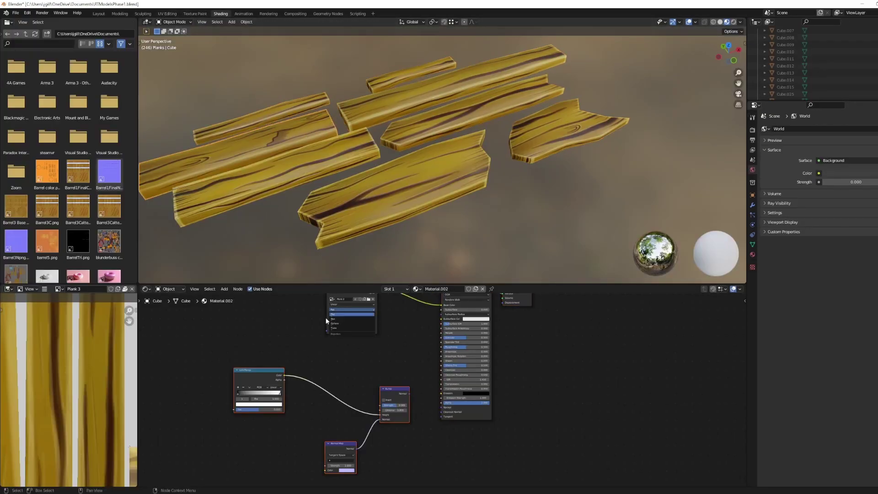
drag(332, 330, 224, 347)
drag(440, 410, 410, 395)
click(408, 396)
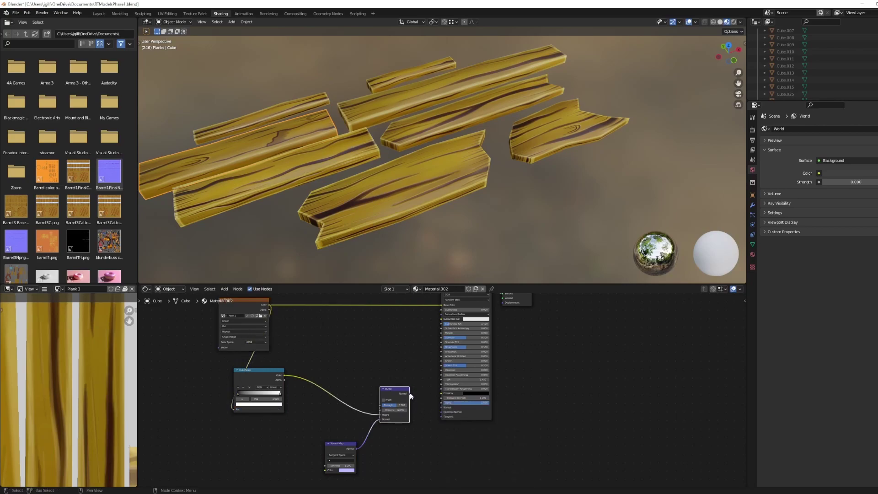
In the small narrow plank's material, connect the image texture colour to the ColorRamp and the Bump output to the Principled normal.
click(397, 79)
drag(399, 300, 256, 307)
drag(254, 353, 395, 448)
drag(394, 393, 413, 397)
drag(428, 398, 441, 407)
drag(288, 298, 253, 413)
Select the narrow plank Cube.020 and move the image texture node in its Material.007 clear of the bump nodes.
middle_drag(302, 206, 379, 202)
click(394, 197)
drag(383, 300, 214, 314)
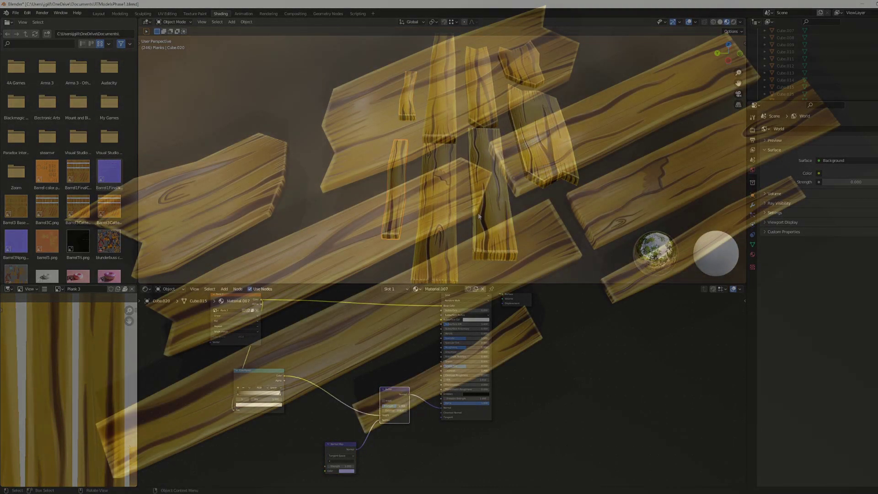